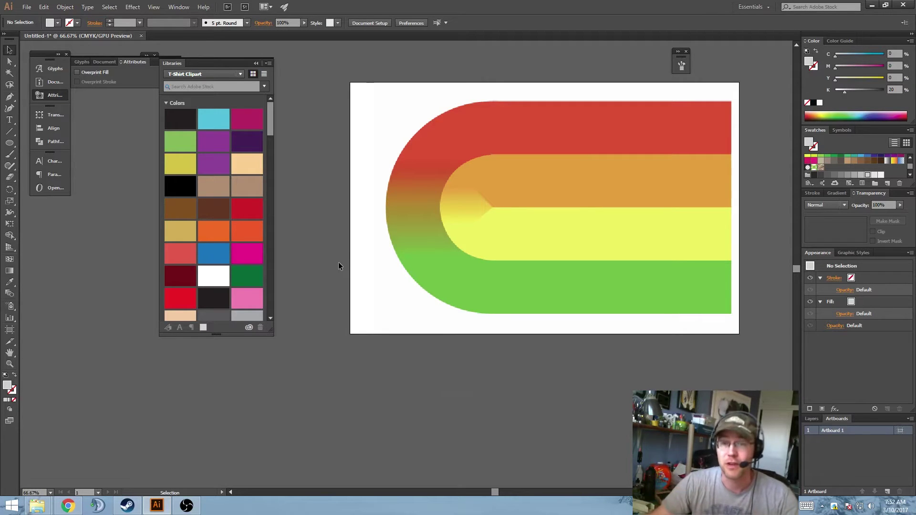
Draw a circle about 4.63 in across fitted over the rounded end of the inner orange and yellow band.
{"action": "key", "text": "space"}
{"action": "mouse_move", "coordinate": [738, 268]}
{"action": "left_mouse_down"}
{"action": "mouse_move", "coordinate": [732, 288]}
{"action": "mouse_move", "coordinate": [726, 279]}
{"action": "left_mouse_up"}
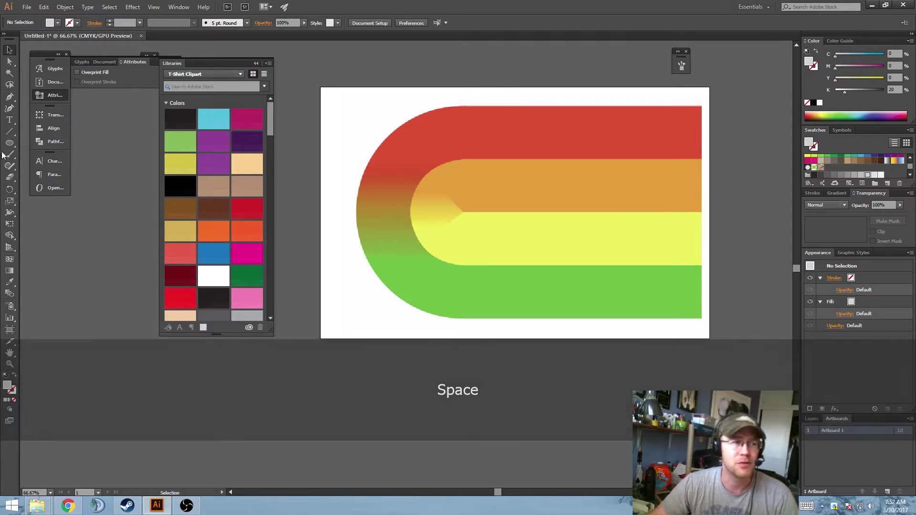
{"action": "key", "text": "l"}
{"action": "scroll", "coordinate": [451, 200], "scroll_direction": "up", "scroll_amount": 2}
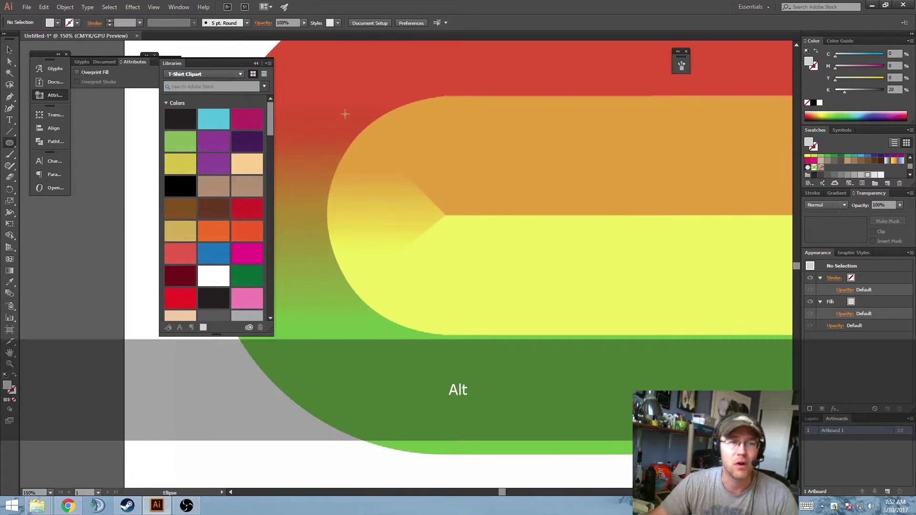
{"action": "left_click_drag", "start_coordinate": [331, 99], "coordinate": [568, 336]}
{"action": "key", "text": "v"}
{"action": "scroll", "coordinate": [440, 90], "scroll_direction": "up", "scroll_amount": 2}
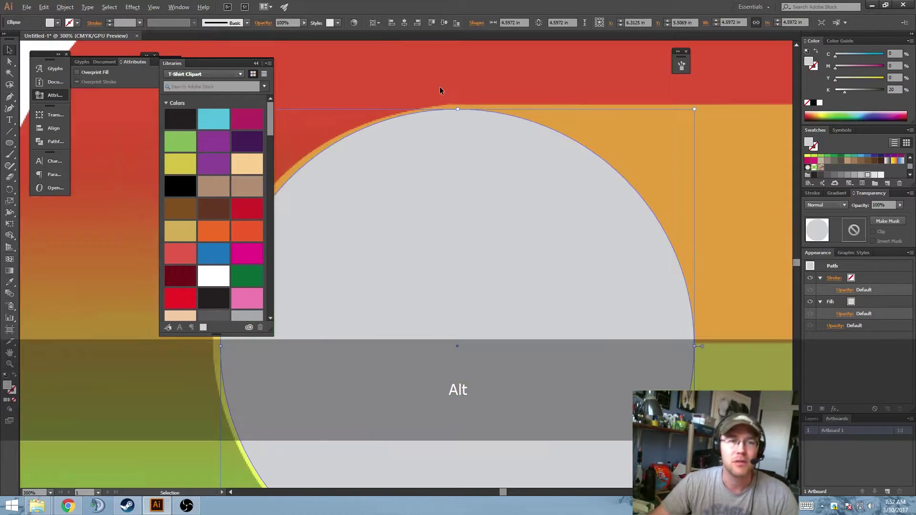
{"action": "left_click_drag", "start_coordinate": [461, 110], "coordinate": [460, 109]}
{"action": "left_click_drag", "start_coordinate": [447, 321], "coordinate": [362, 225]}
{"action": "scroll", "coordinate": [524, 207], "scroll_direction": "down", "scroll_amount": 3}
Draw a rectangle about 5.78 by 1.99 in and place its lower-left corner at the circle's centre.
{"action": "left_click_drag", "start_coordinate": [9, 143], "coordinate": [52, 145]}
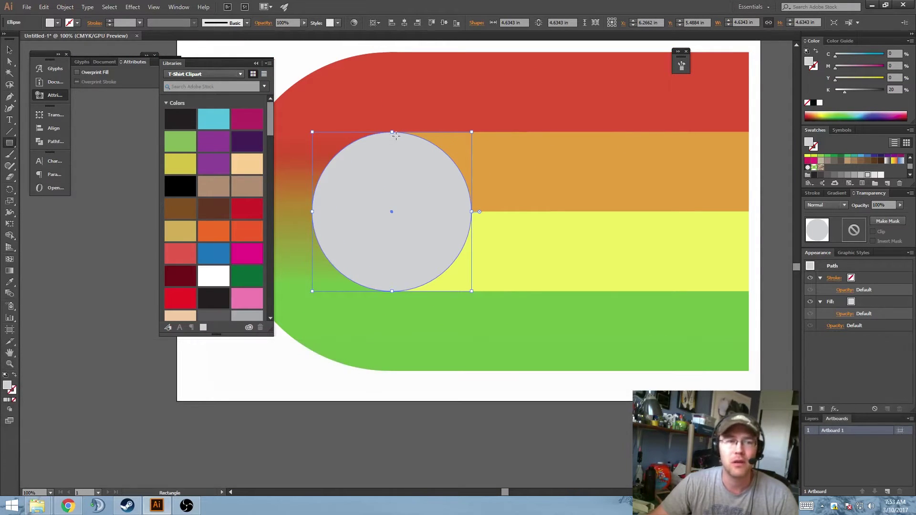
{"action": "mouse_move", "coordinate": [738, 149]}
{"action": "left_mouse_down"}
{"action": "mouse_move", "coordinate": [711, 174]}
{"action": "mouse_move", "coordinate": [540, 217]}
{"action": "left_mouse_up"}
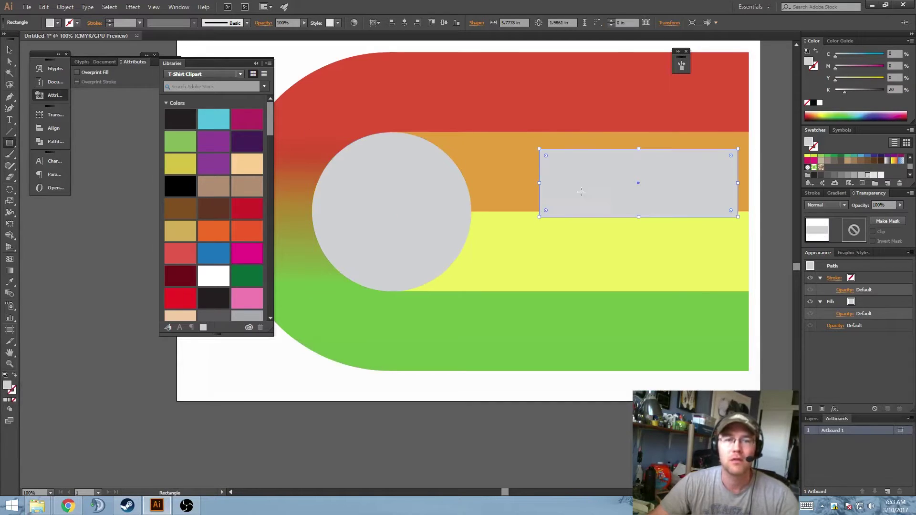
{"action": "key", "text": "v"}
{"action": "left_click_drag", "start_coordinate": [597, 190], "coordinate": [448, 190]}
Stretch the rectangle up to the circle's top and across to the orange stripe's right end, about 10.37 by 2.32 in.
{"action": "key", "text": "ctrl+y"}
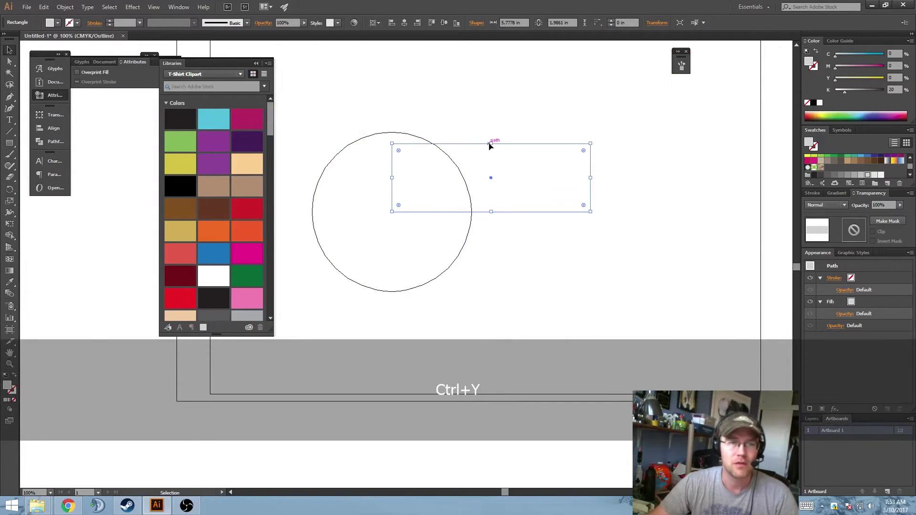
{"action": "left_click_drag", "start_coordinate": [491, 144], "coordinate": [400, 132]}
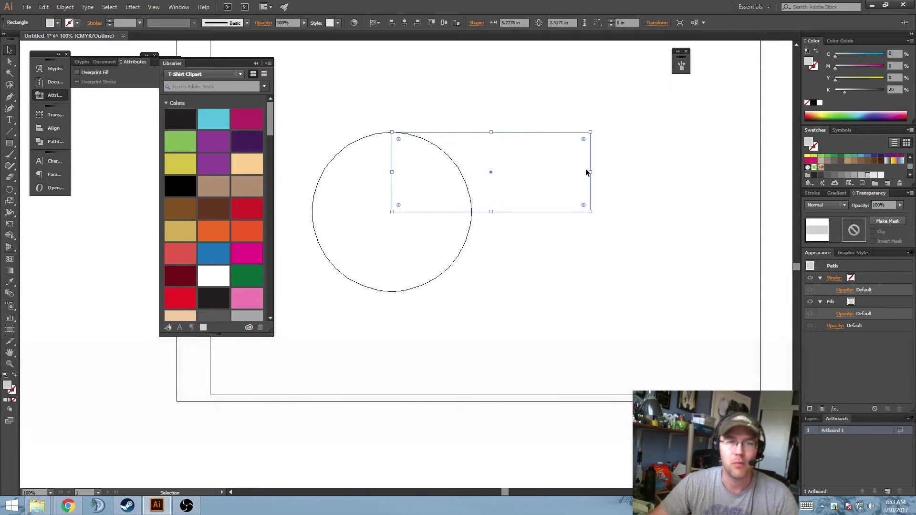
{"action": "key", "text": "ctrl+y"}
{"action": "left_click_drag", "start_coordinate": [589, 172], "coordinate": [746, 164]}
Duplicate the rectangle directly below over the yellow stripe and check the alignment of the shapes in outline view.
{"action": "left_click_drag", "start_coordinate": [628, 167], "coordinate": [639, 247]}
{"action": "left_click_drag", "start_coordinate": [703, 262], "coordinate": [629, 215]}
{"action": "scroll", "coordinate": [674, 201], "scroll_direction": "up", "scroll_amount": 3}
{"action": "scroll", "coordinate": [672, 197], "scroll_direction": "up", "scroll_amount": 3}
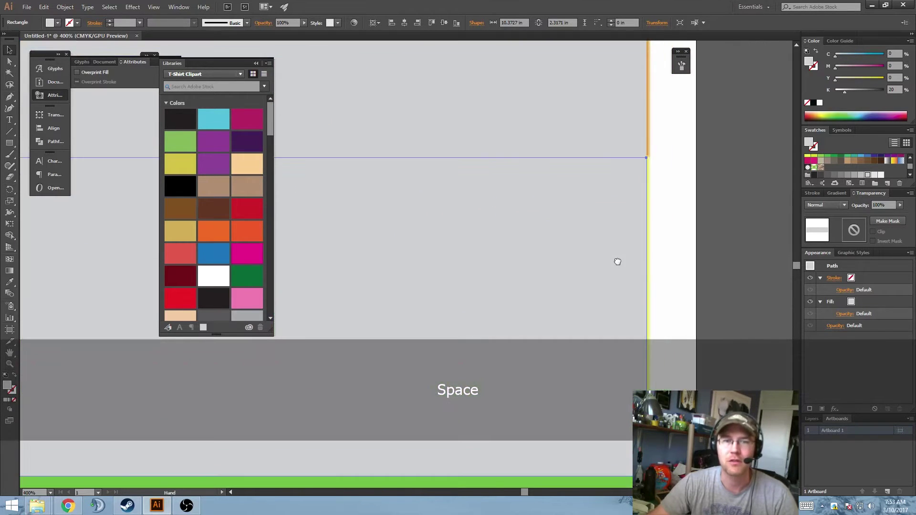
{"action": "key", "text": "ctrl+y"}
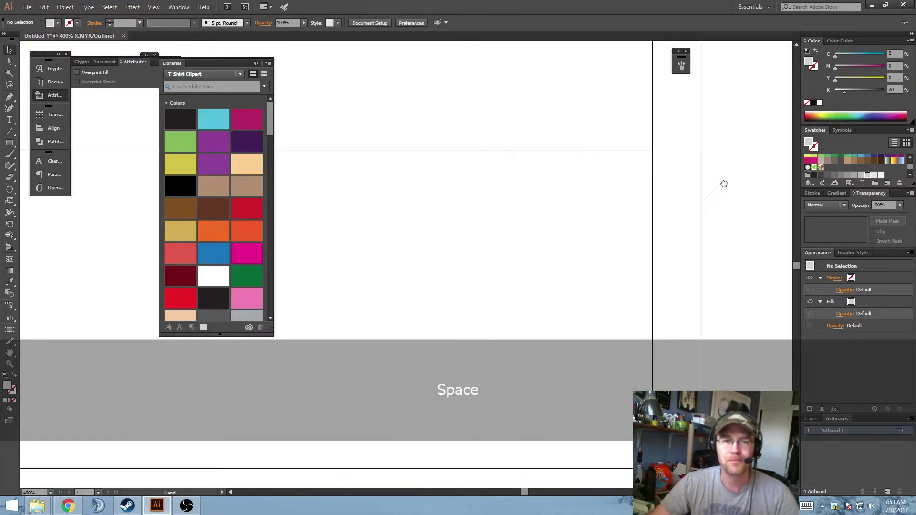
{"action": "scroll", "coordinate": [675, 170], "scroll_direction": "down", "scroll_amount": 3}
{"action": "left_click_drag", "start_coordinate": [675, 170], "coordinate": [734, 198]}
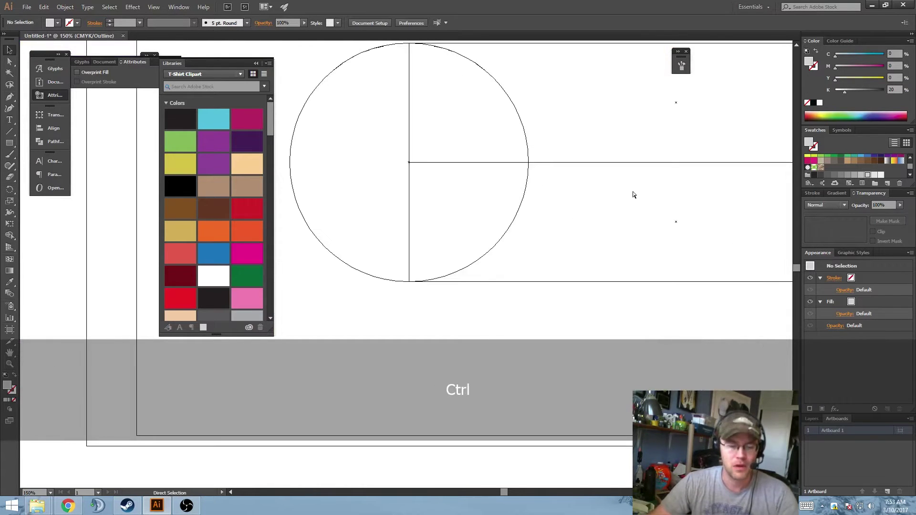
{"action": "key", "text": "ctrl+y"}
{"action": "scroll", "coordinate": [603, 231], "scroll_direction": "down", "scroll_amount": 2}
Swap fill and stroke on the circle and both rectangles so they become outlines only.
{"action": "left_click", "coordinate": [582, 217]}
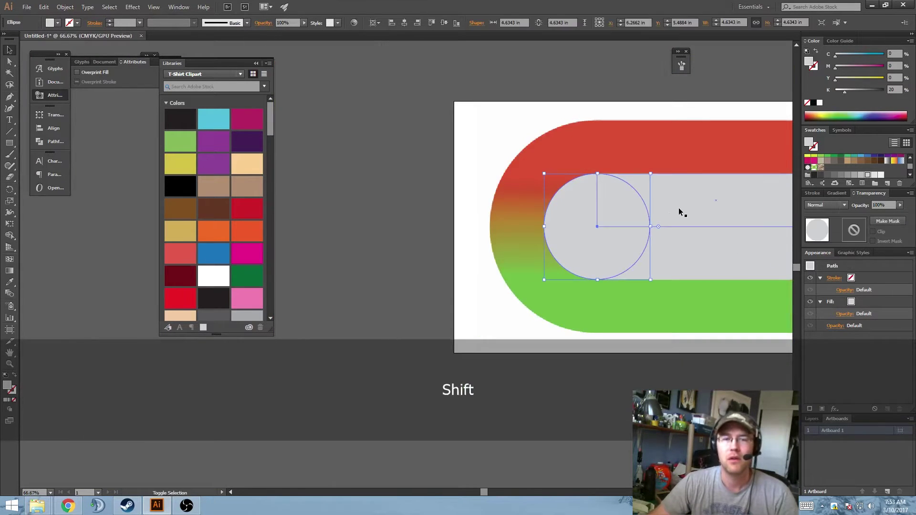
{"action": "key", "text": "shift+x"}
{"action": "mouse_move", "coordinate": [735, 333]}
{"action": "left_mouse_down"}
{"action": "mouse_move", "coordinate": [597, 295]}
{"action": "mouse_move", "coordinate": [698, 289]}
{"action": "left_mouse_up"}
{"action": "left_click", "coordinate": [600, 317]}
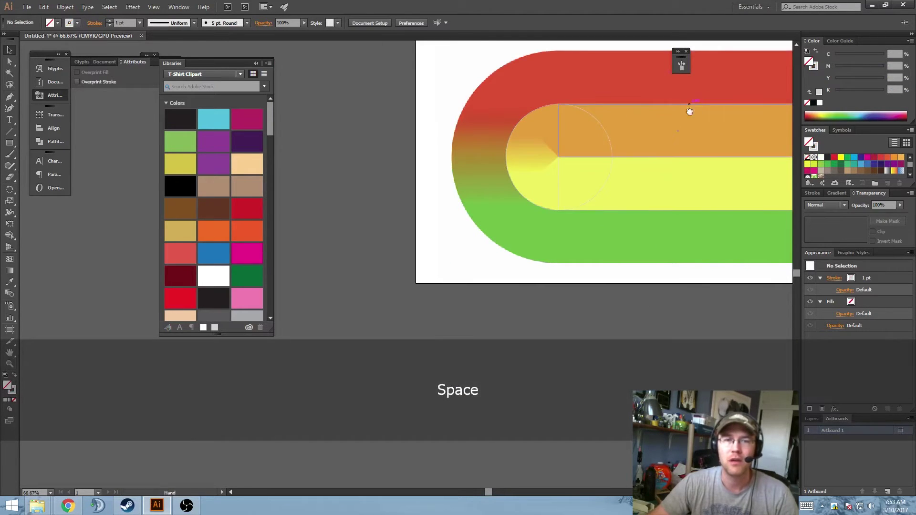
Duplicate the upper rectangle outline to the artboard's upper-left corner area and remove the copy's stroke.
{"action": "left_click_drag", "start_coordinate": [688, 108], "coordinate": [466, 82]}
{"action": "left_click_drag", "start_coordinate": [490, 122], "coordinate": [535, 117]}
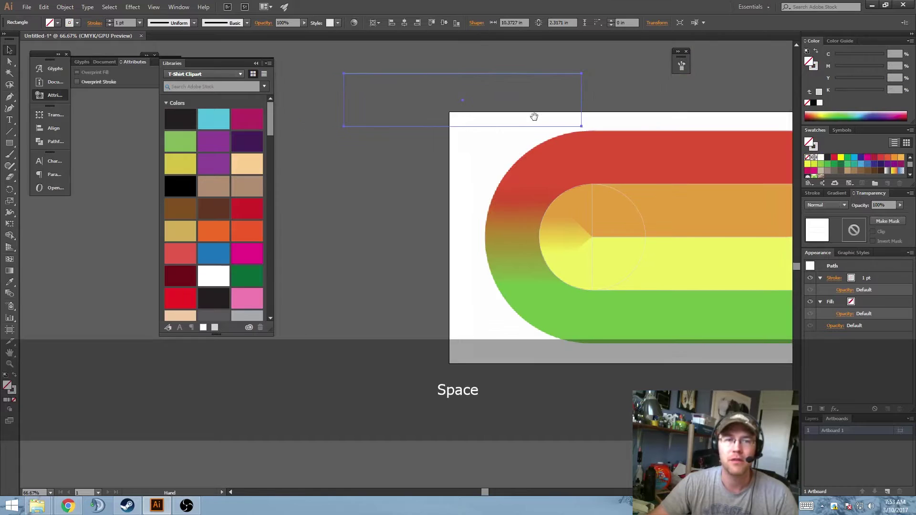
{"action": "key", "text": "x"}
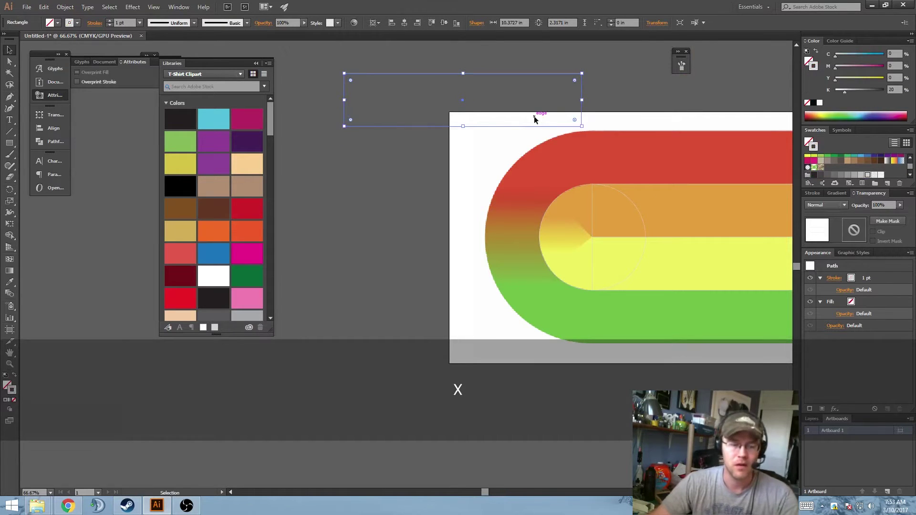
{"action": "key", "text": "slash"}
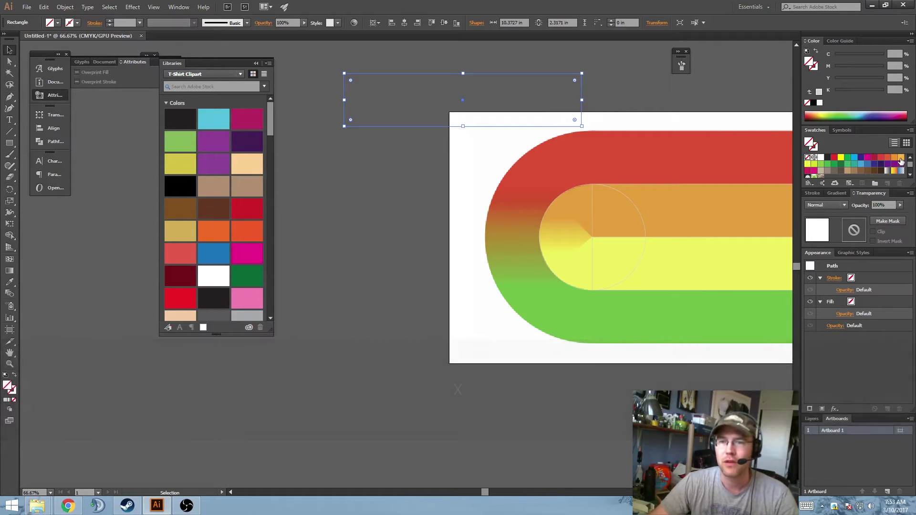
Fill the copied rectangle with a linear gradient running from yellow to orange.
{"action": "left_click", "coordinate": [834, 193]}
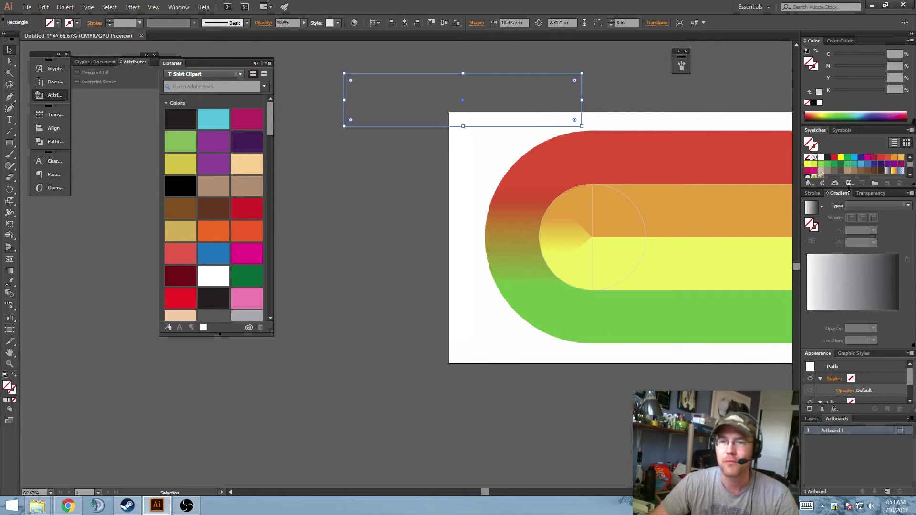
{"action": "key", "text": "period"}
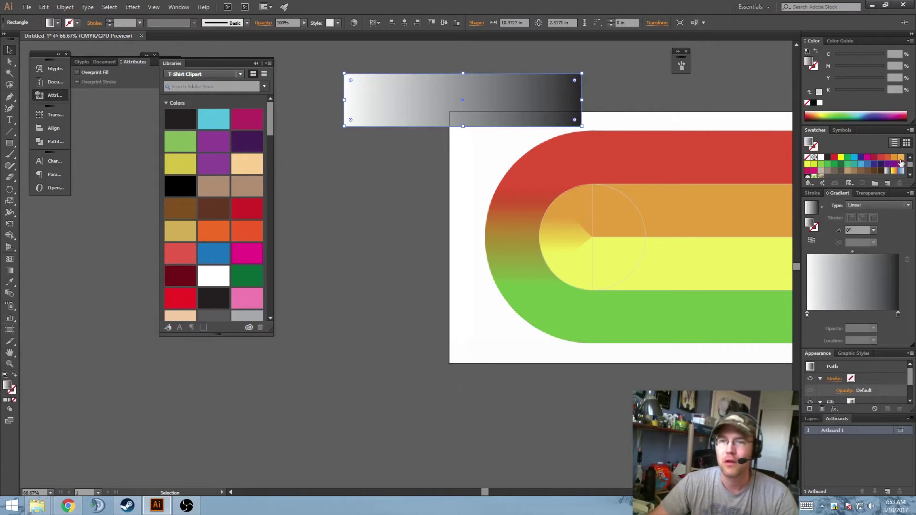
{"action": "scroll", "coordinate": [900, 163], "scroll_direction": "down", "scroll_amount": 1}
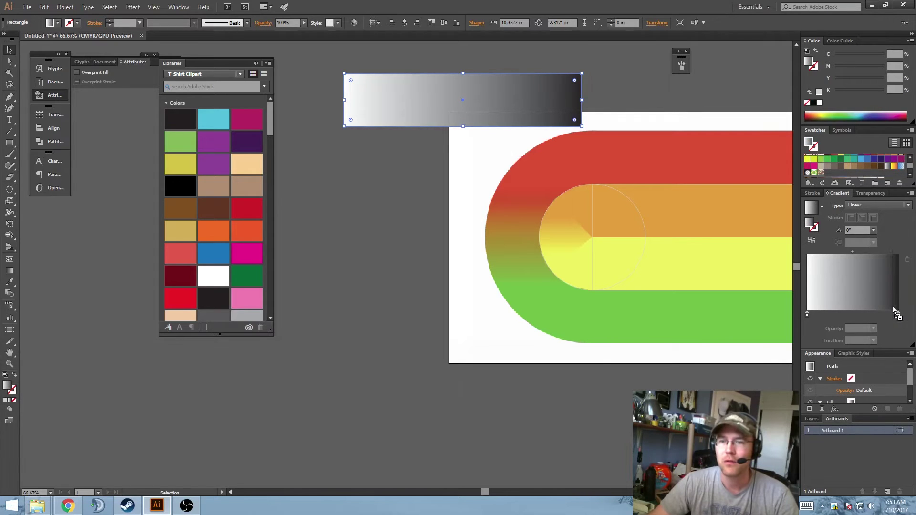
{"action": "left_click_drag", "start_coordinate": [899, 317], "coordinate": [898, 315]}
{"action": "left_click_drag", "start_coordinate": [809, 160], "coordinate": [808, 314]}
{"action": "left_click", "coordinate": [415, 186]}
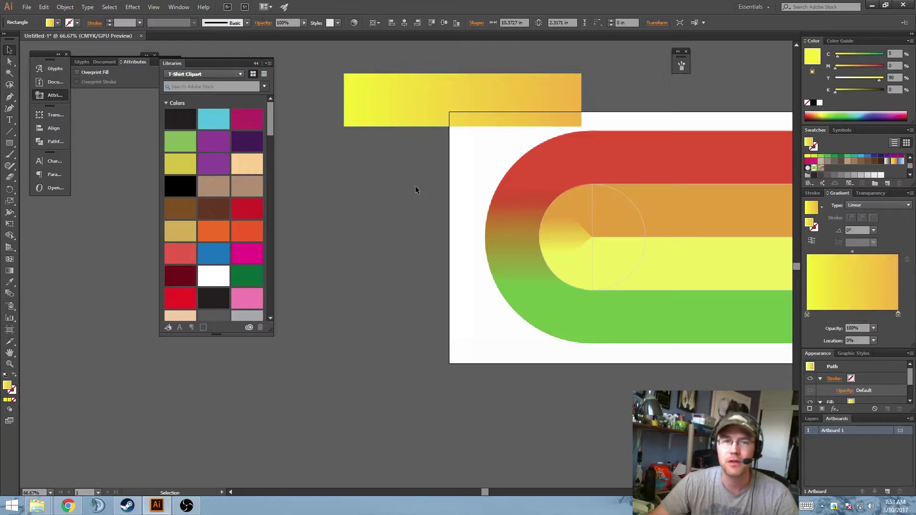
Move the gradient rectangle off the artboard so that it ends at the artboard's left edge.
{"action": "key", "text": "space"}
{"action": "left_click_drag", "start_coordinate": [561, 235], "coordinate": [570, 216]}
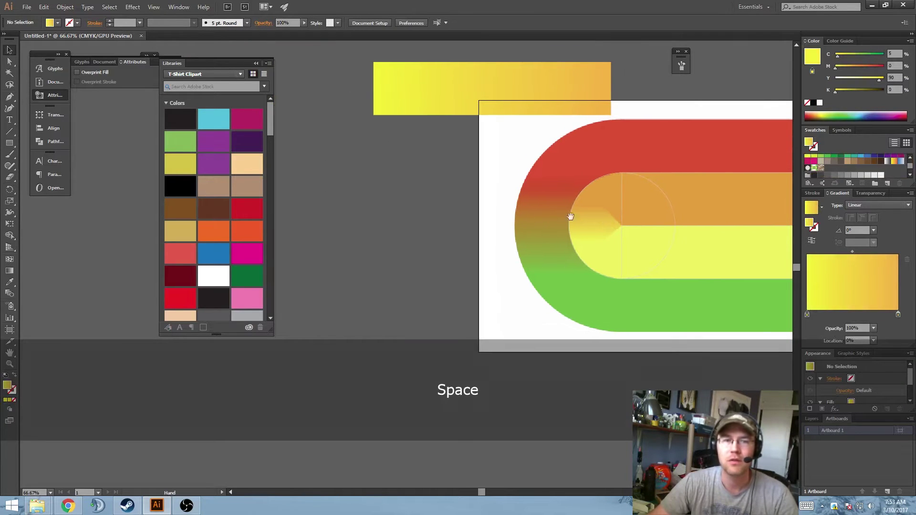
{"action": "left_click_drag", "start_coordinate": [428, 200], "coordinate": [502, 173]}
{"action": "left_click_drag", "start_coordinate": [554, 76], "coordinate": [422, 212]}
{"action": "key", "text": "space"}
{"action": "left_click_drag", "start_coordinate": [456, 230], "coordinate": [497, 204]}
{"action": "left_click", "coordinate": [563, 247]}
{"action": "key", "text": "space"}
{"action": "mouse_move", "coordinate": [564, 247]}
{"action": "left_mouse_down"}
{"action": "mouse_move", "coordinate": [493, 253]}
{"action": "mouse_move", "coordinate": [550, 243]}
{"action": "left_mouse_up"}
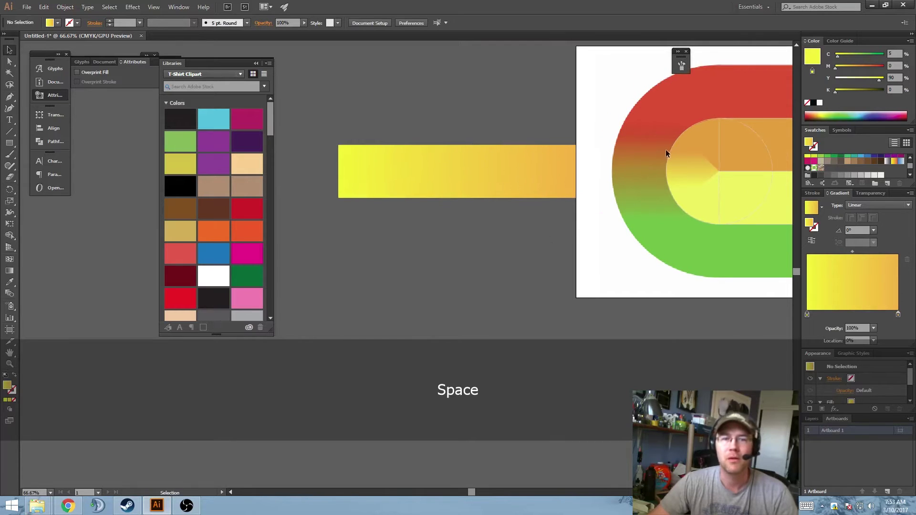
Duplicate the circle outline off the artboard and place the copy just below the gradient rectangle.
{"action": "left_click_drag", "start_coordinate": [667, 153], "coordinate": [338, 106]}
{"action": "key", "text": "space"}
{"action": "left_click_drag", "start_coordinate": [414, 183], "coordinate": [492, 165]}
{"action": "left_click", "coordinate": [568, 105]}
{"action": "key", "text": "space"}
{"action": "left_click_drag", "start_coordinate": [568, 105], "coordinate": [492, 255]}
Check the envelope options for distorting appearance, linear gradient fills and pattern fills, and accept them.
{"action": "left_click", "coordinate": [65, 7]}
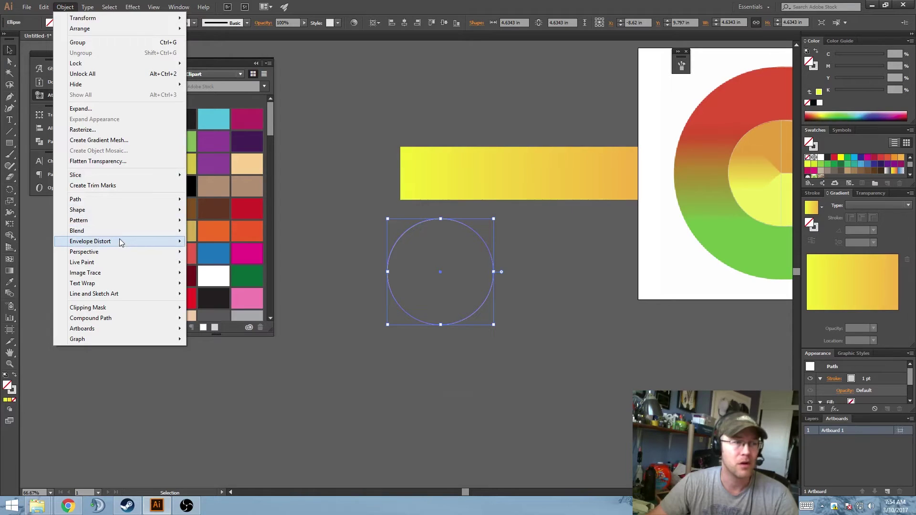
{"action": "mouse_move", "coordinate": [120, 243]}
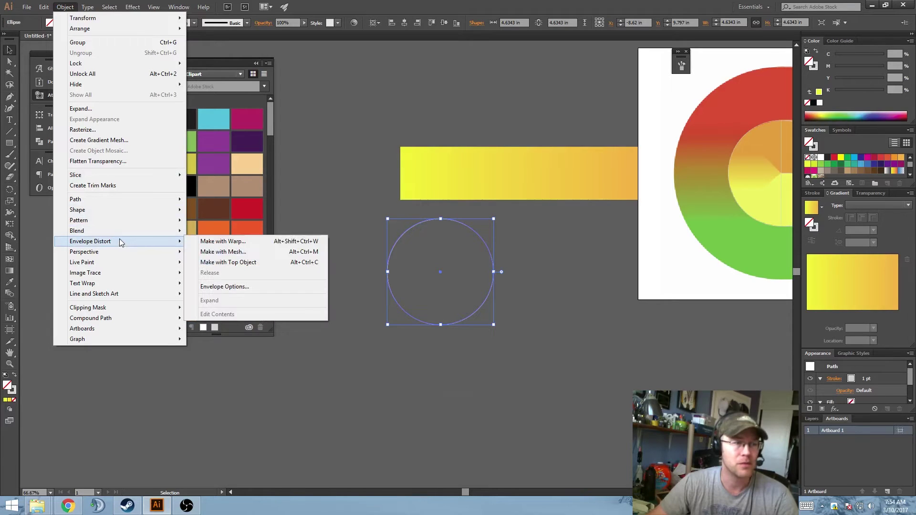
{"action": "left_click", "coordinate": [223, 287]}
{"action": "left_click_drag", "start_coordinate": [292, 108], "coordinate": [309, 99]}
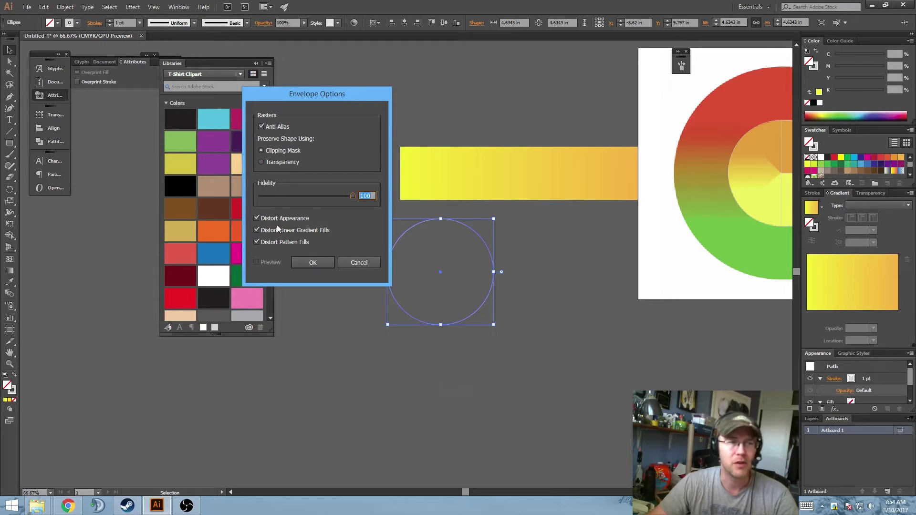
{"action": "left_click", "coordinate": [313, 263]}
{"action": "left_click", "coordinate": [549, 315]}
Swap the copied circle's stroke to a fill and apply the white-to-black gradient as a radial gradient.
{"action": "key", "text": "space"}
{"action": "left_click_drag", "start_coordinate": [554, 317], "coordinate": [509, 316]}
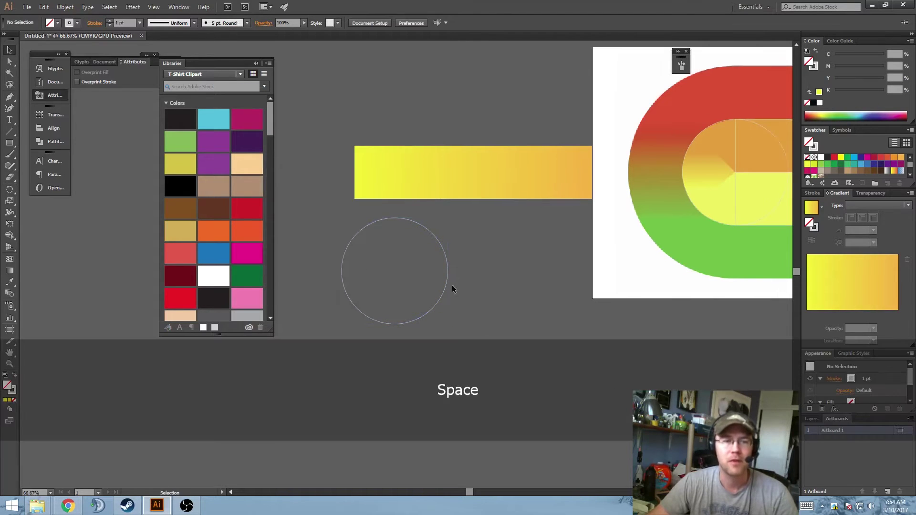
{"action": "left_click", "coordinate": [445, 283]}
{"action": "key", "text": "shift+x"}
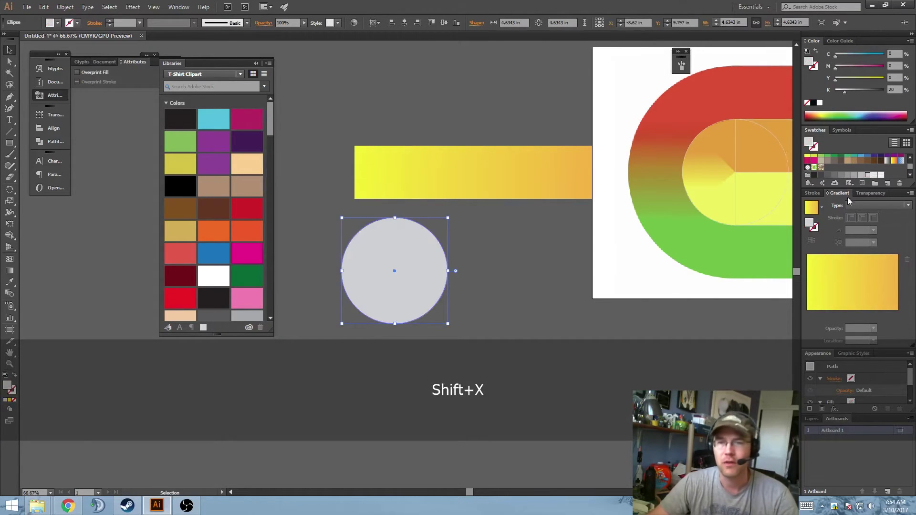
{"action": "left_click", "coordinate": [888, 160]}
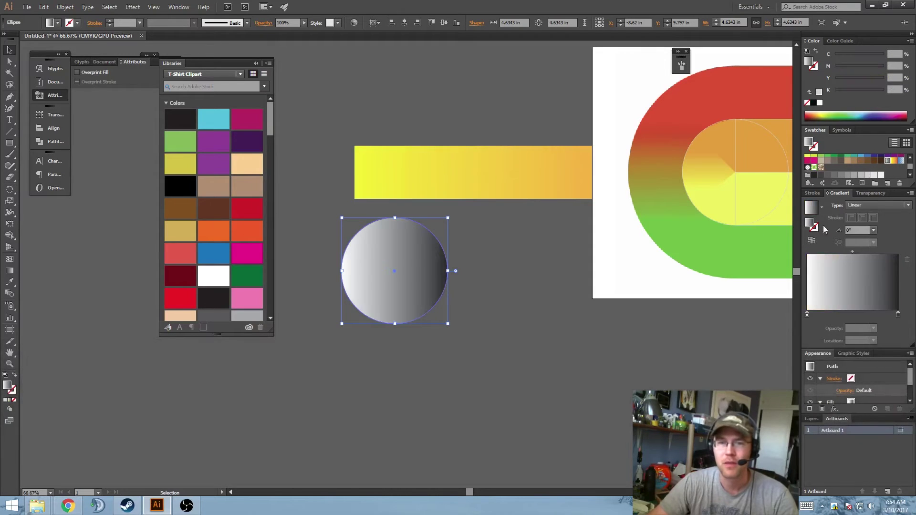
{"action": "left_click", "coordinate": [879, 206]}
{"action": "left_click", "coordinate": [862, 228]}
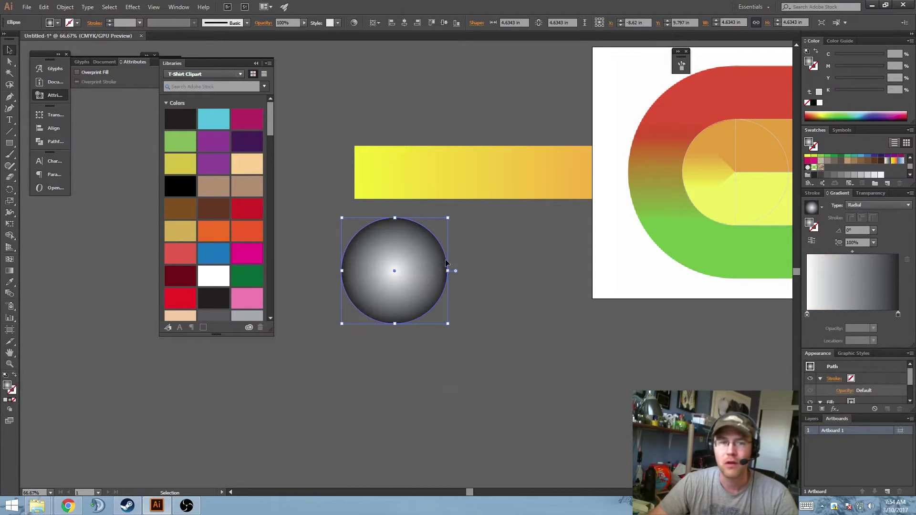
Expand the circle's radial gradient fill to a gradient mesh.
{"action": "left_click", "coordinate": [64, 7]}
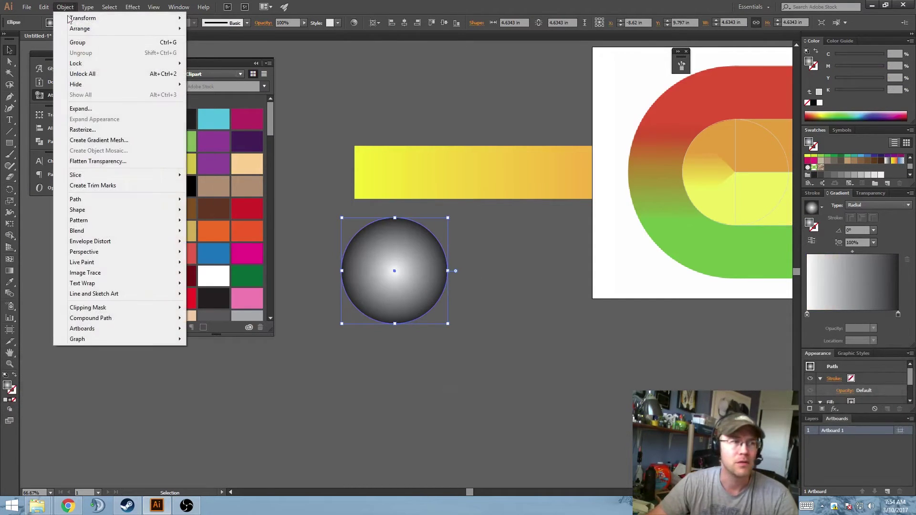
{"action": "left_click", "coordinate": [93, 109]}
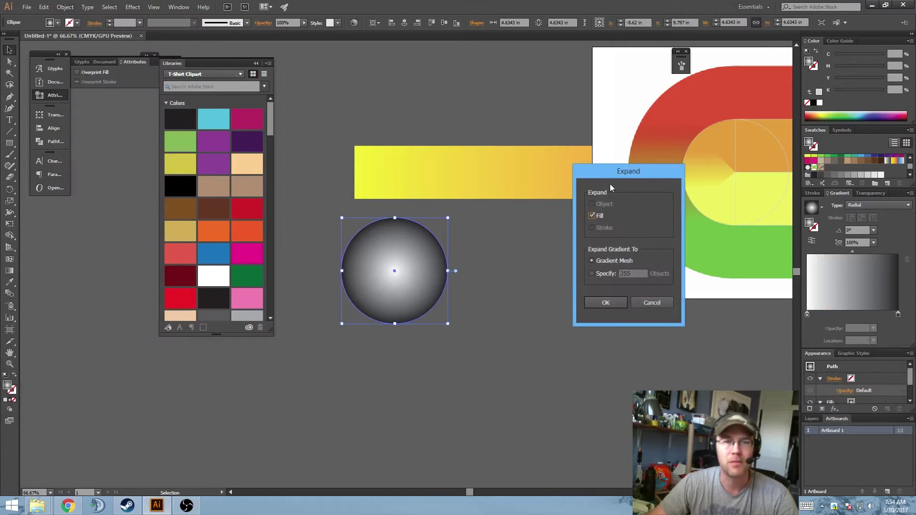
{"action": "left_click_drag", "start_coordinate": [610, 184], "coordinate": [539, 216]}
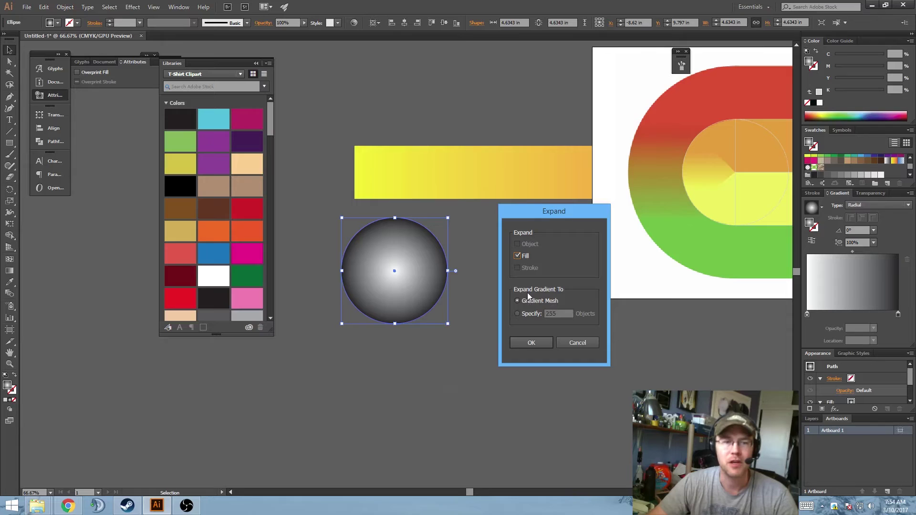
{"action": "left_click", "coordinate": [533, 343]}
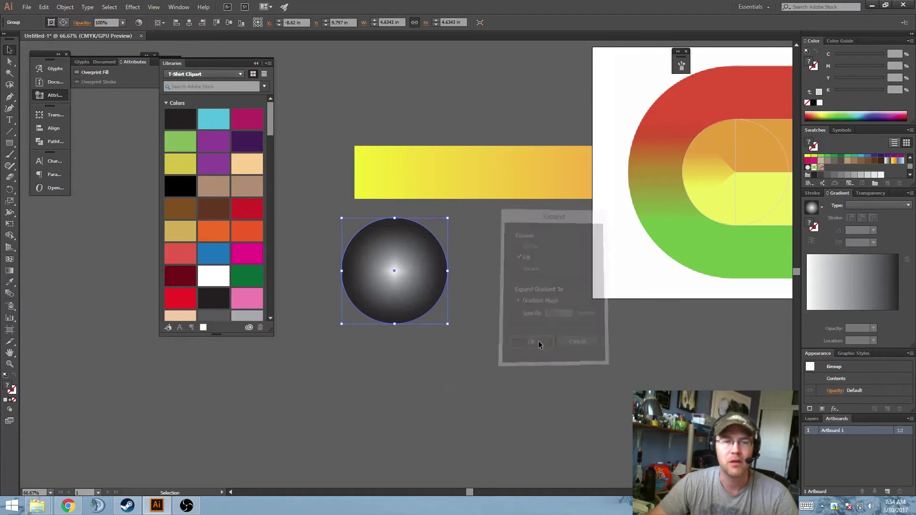
Move the expanded circle farther below the gradient rectangle and inspect its mesh structure in outline view.
{"action": "left_click", "coordinate": [498, 299]}
{"action": "left_click_drag", "start_coordinate": [455, 305], "coordinate": [525, 297]}
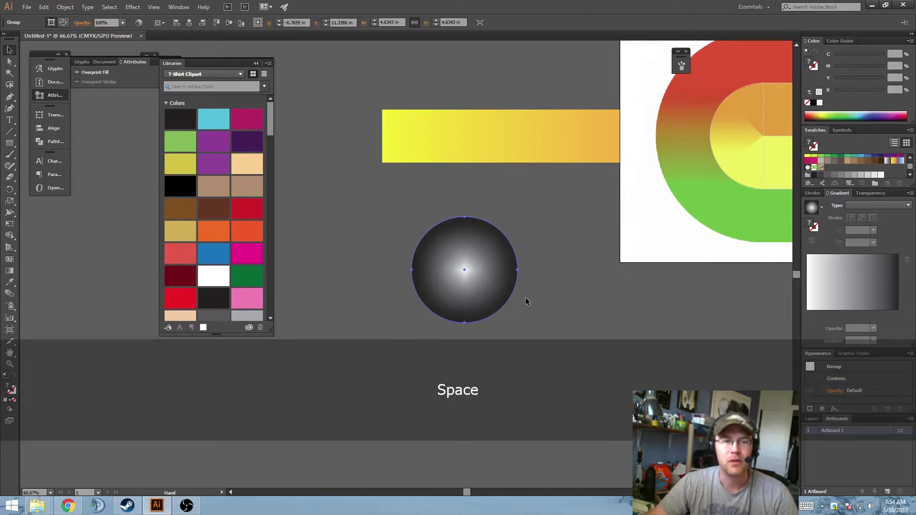
{"action": "key", "text": "ctrl+y"}
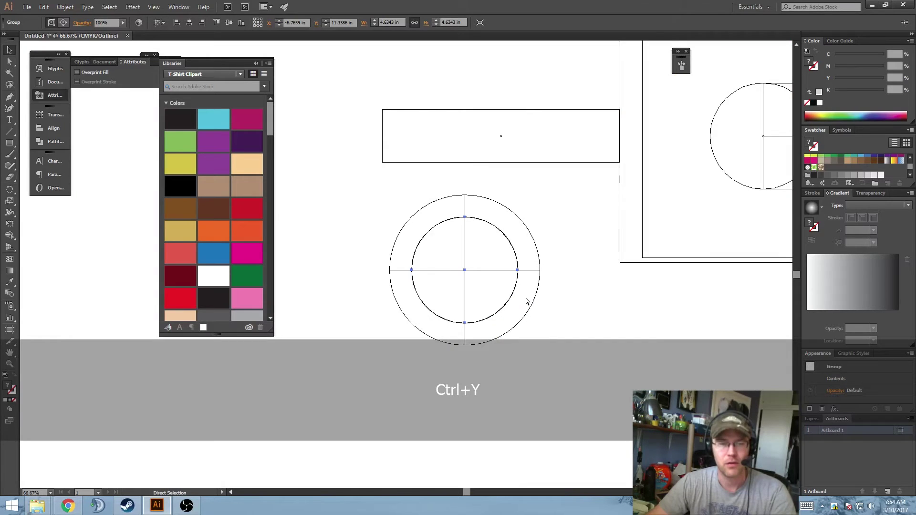
{"action": "key", "text": "ctrl+y"}
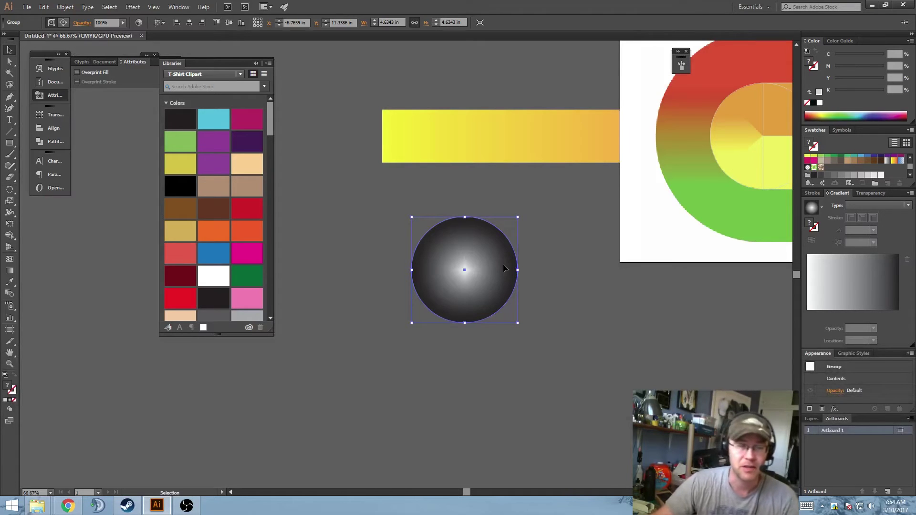
Release the expanded circle's clipping mask and ungroup the resulting pieces.
{"action": "key", "text": "alt"}
{"action": "key", "text": "ctrl+alt+7"}
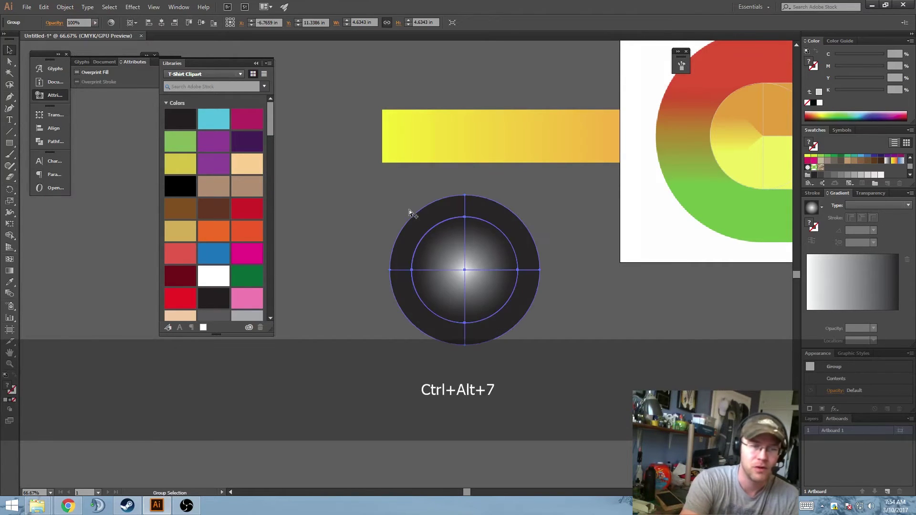
{"action": "key", "text": "ctrl+shift+g"}
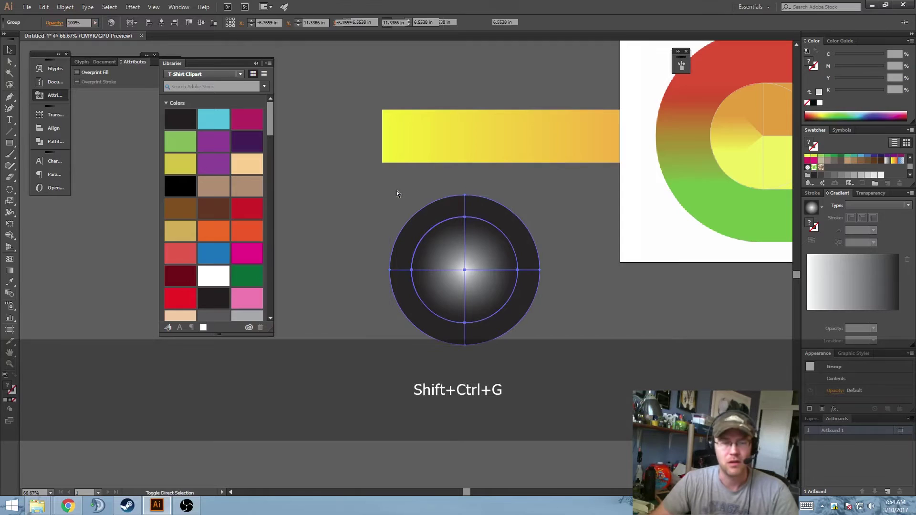
Move the gradient mesh aside from its former mask and delete the leftover clipping circle in outline view.
{"action": "left_click", "coordinate": [593, 302]}
{"action": "left_click_drag", "start_coordinate": [507, 295], "coordinate": [369, 292]}
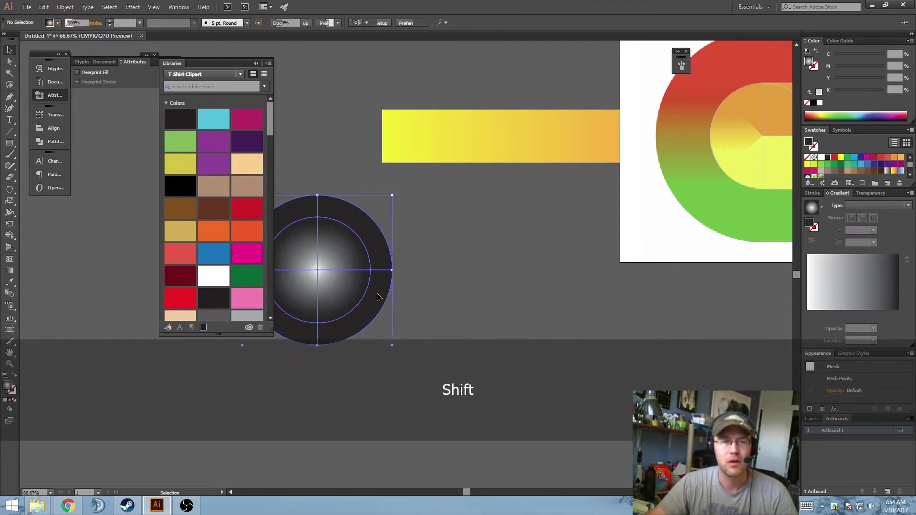
{"action": "key", "text": "ctrl+y"}
{"action": "key", "text": "v"}
{"action": "left_click_drag", "start_coordinate": [474, 198], "coordinate": [552, 237]}
{"action": "key", "text": "Delete"}
{"action": "key", "text": "ctrl+y"}
Delete the inner ring of mesh points so the circular mesh keeps only its outer edge and centre cross.
{"action": "left_click", "coordinate": [479, 256]}
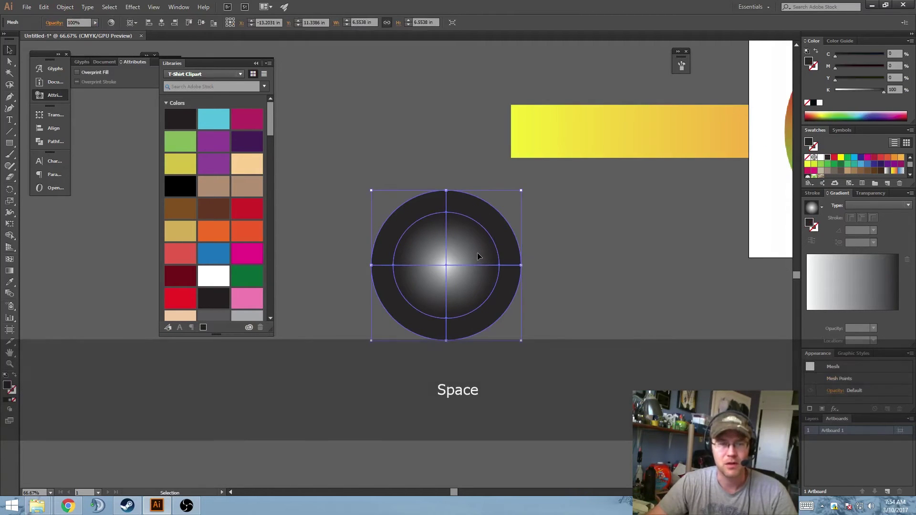
{"action": "left_click_drag", "start_coordinate": [502, 258], "coordinate": [499, 260]}
{"action": "key", "text": "a"}
{"action": "left_click", "coordinate": [557, 262]}
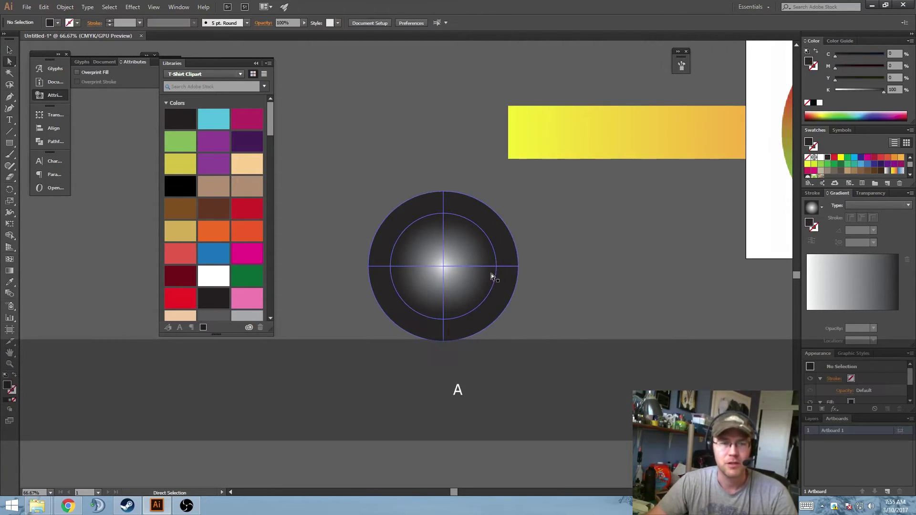
{"action": "left_click", "coordinate": [496, 266]}
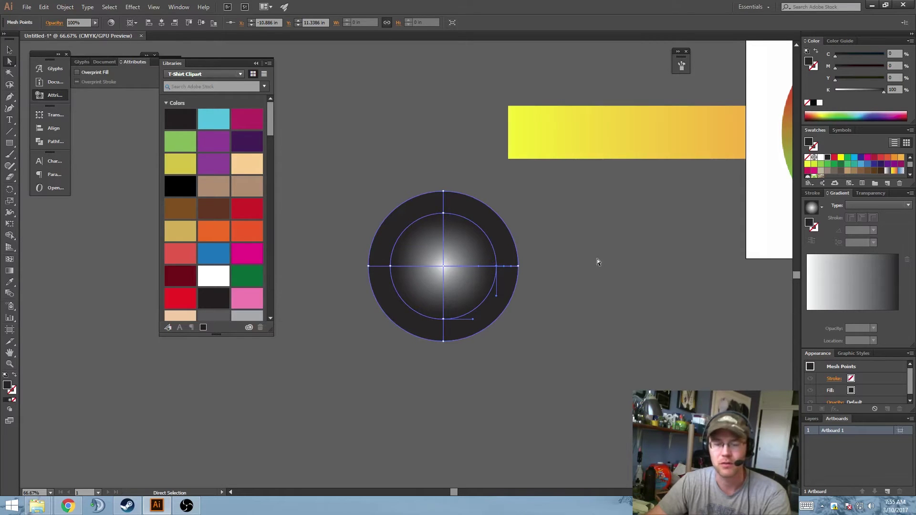
{"action": "key", "text": "Delete"}
{"action": "key", "text": "v"}
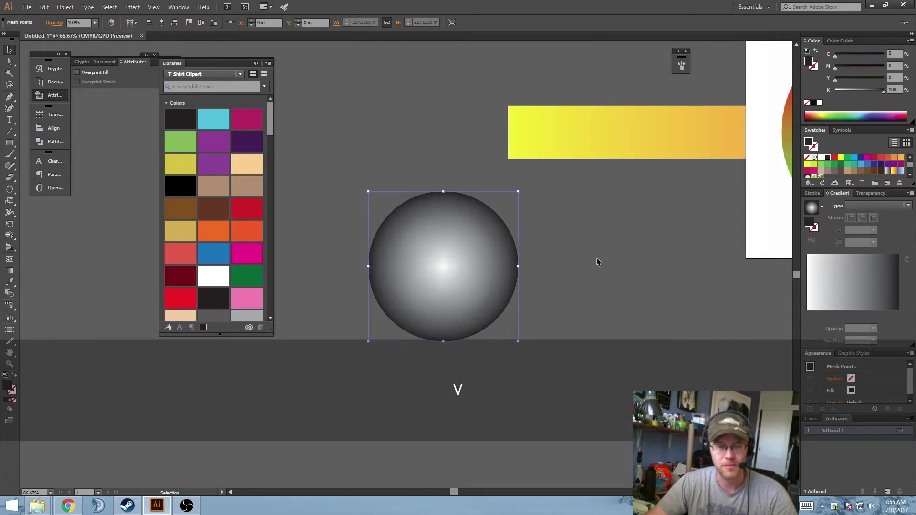
Move the mesh circle onto the yellow-to-orange gradient rectangle, aligned with the rectangle's upper-left corner.
{"action": "key", "text": "space"}
{"action": "left_click_drag", "start_coordinate": [458, 286], "coordinate": [452, 313]}
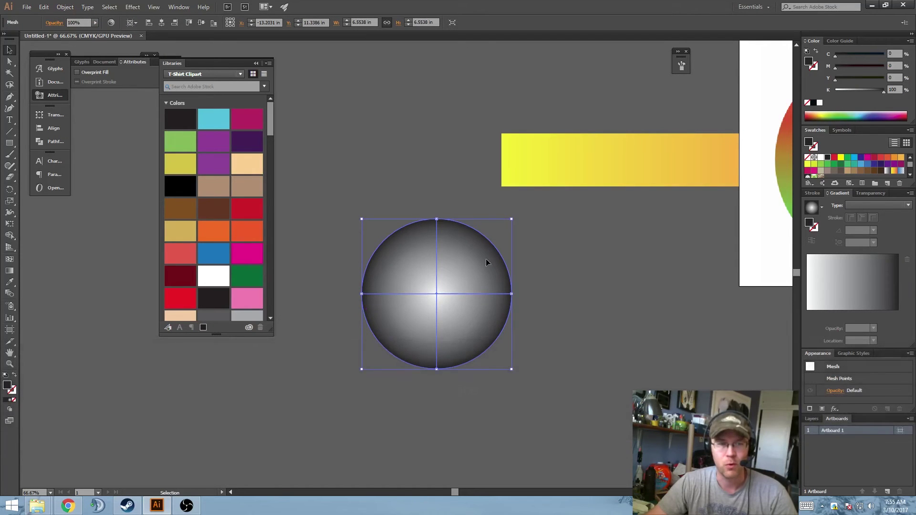
{"action": "key", "text": "space"}
{"action": "left_click_drag", "start_coordinate": [549, 278], "coordinate": [475, 324]}
{"action": "left_click_drag", "start_coordinate": [367, 312], "coordinate": [506, 226]}
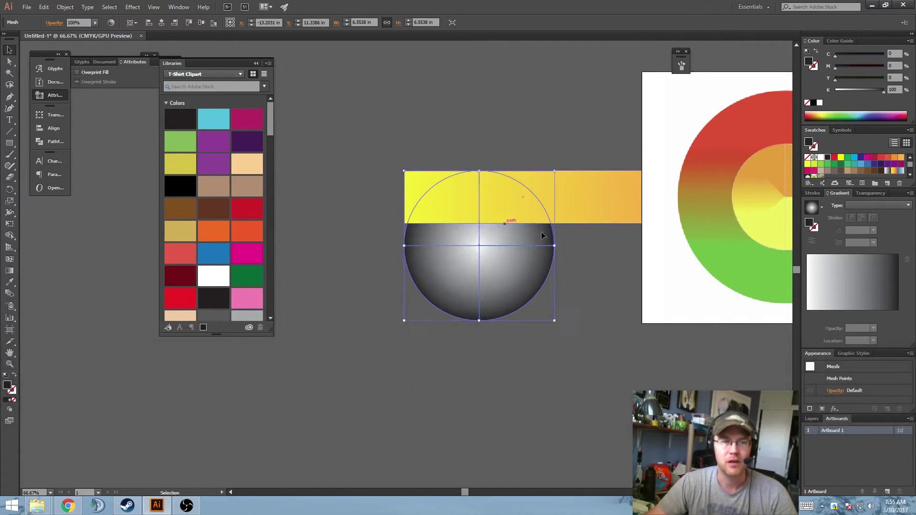
{"action": "key", "text": "space"}
{"action": "left_click_drag", "start_coordinate": [569, 246], "coordinate": [529, 264]}
{"action": "left_click", "coordinate": [539, 239]}
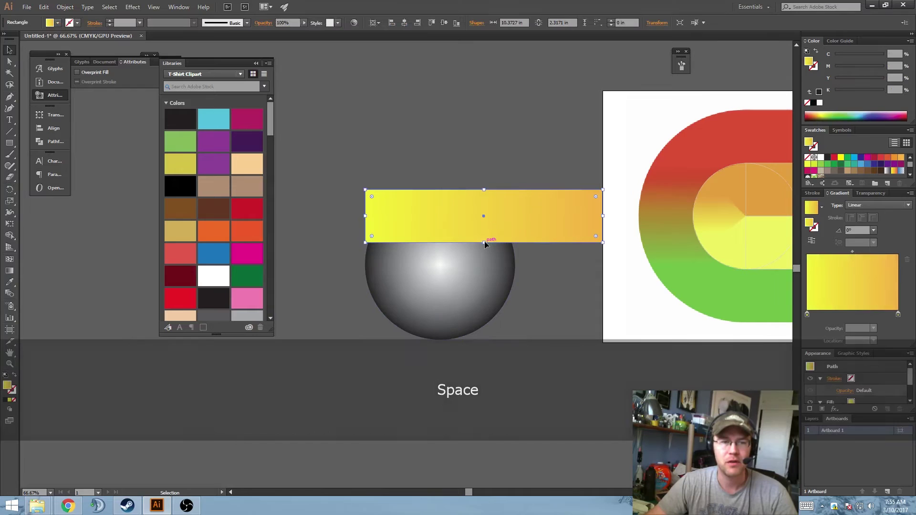
{"action": "key", "text": "space"}
{"action": "left_click_drag", "start_coordinate": [551, 279], "coordinate": [489, 280]}
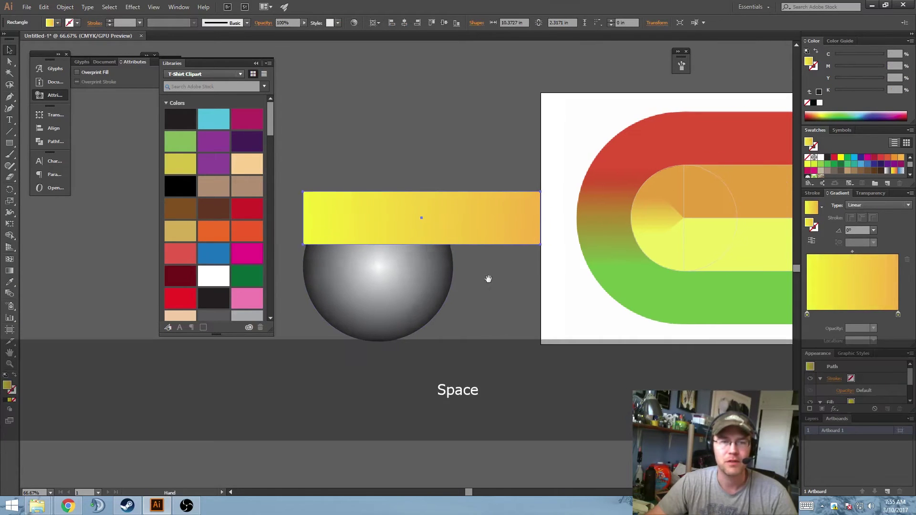
{"action": "left_click_drag", "start_coordinate": [433, 285], "coordinate": [511, 281]}
{"action": "key", "text": "space"}
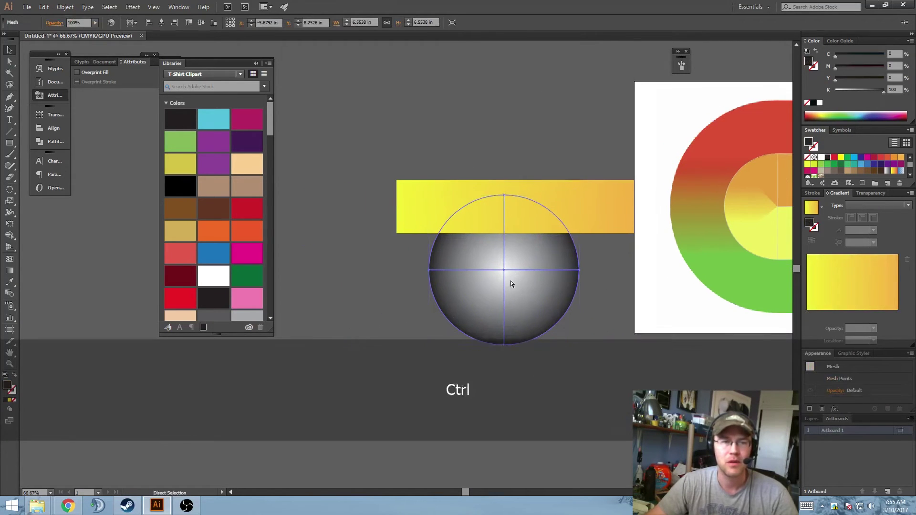
{"action": "key", "text": "ctrl+z"}
Bring the mesh circle to the front and envelope-distort the gradient rectangle using it as the top object.
{"action": "key", "text": "ctrl+shift+bracketright"}
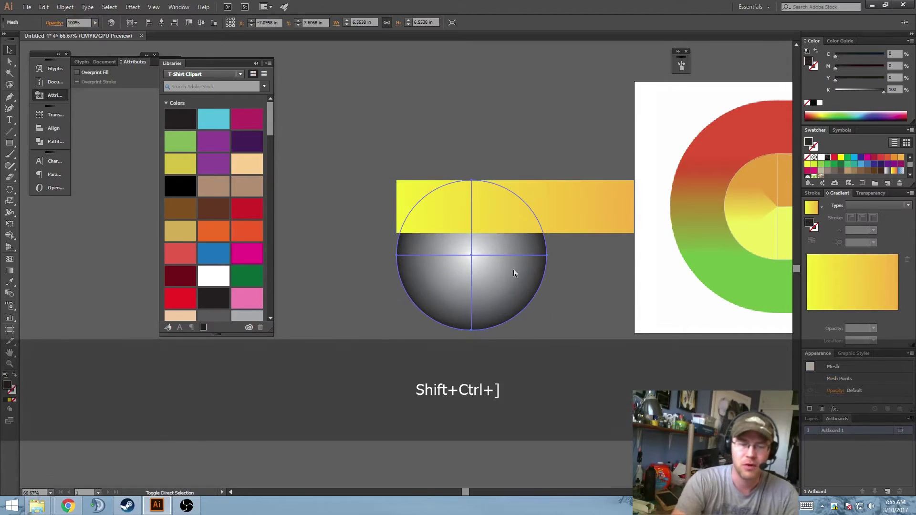
{"action": "key", "text": "shift"}
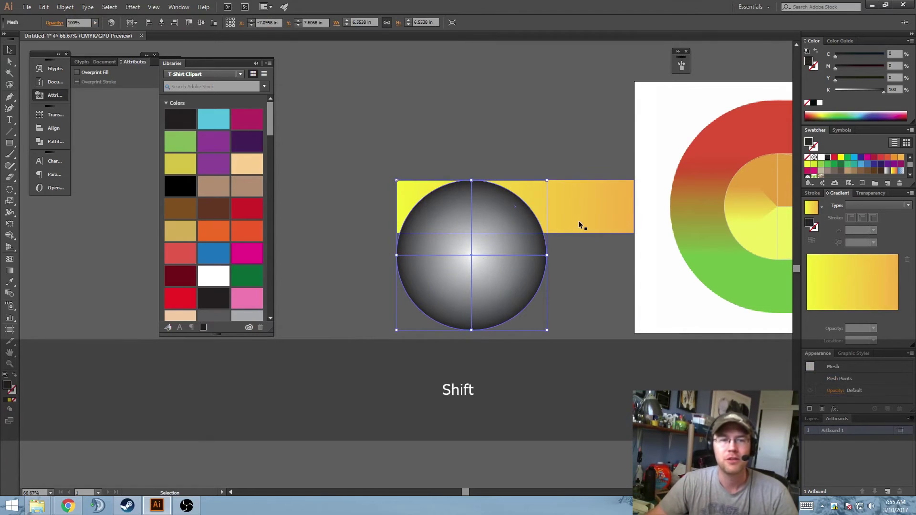
{"action": "left_click", "coordinate": [580, 223], "text": "shift"}
{"action": "key", "text": "space"}
{"action": "left_click_drag", "start_coordinate": [585, 222], "coordinate": [611, 216]}
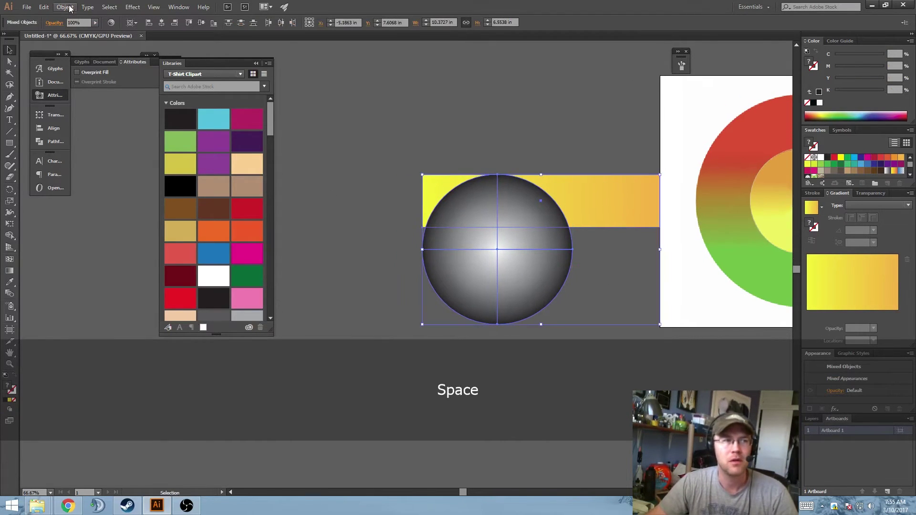
{"action": "left_click", "coordinate": [65, 7]}
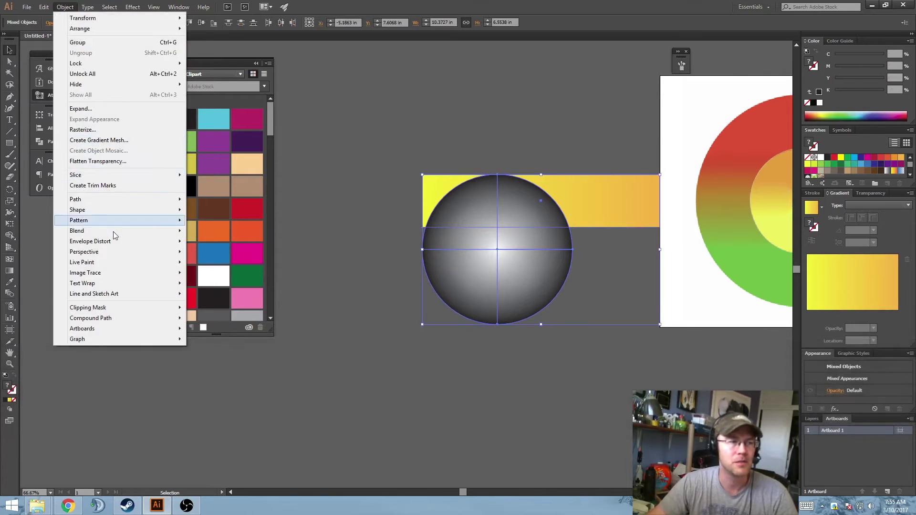
{"action": "mouse_move", "coordinate": [115, 241]}
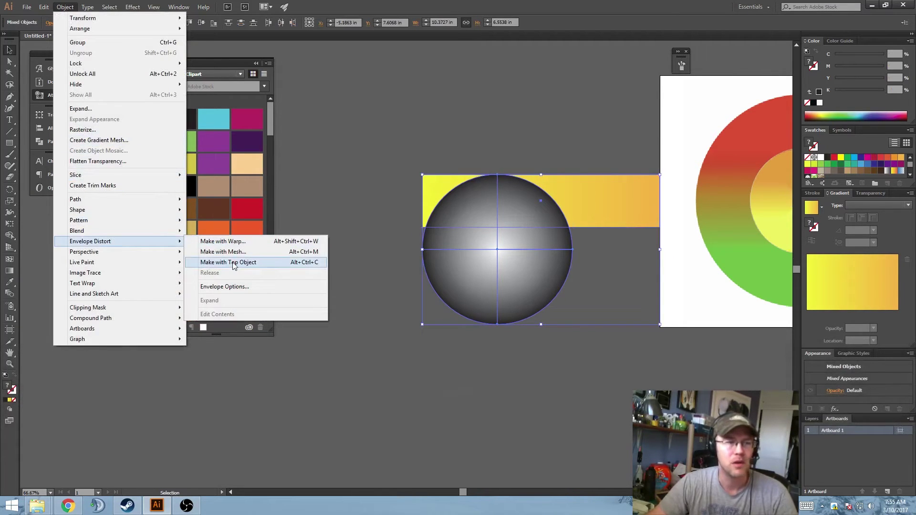
{"action": "left_click", "coordinate": [234, 266]}
Move the distorted gradient circle onto the stripes' inner rounded end and scale it down to about 4.13 in across.
{"action": "key", "text": "space"}
{"action": "left_click_drag", "start_coordinate": [543, 423], "coordinate": [428, 412]}
{"action": "key", "text": "space"}
{"action": "left_click_drag", "start_coordinate": [452, 346], "coordinate": [434, 310]}
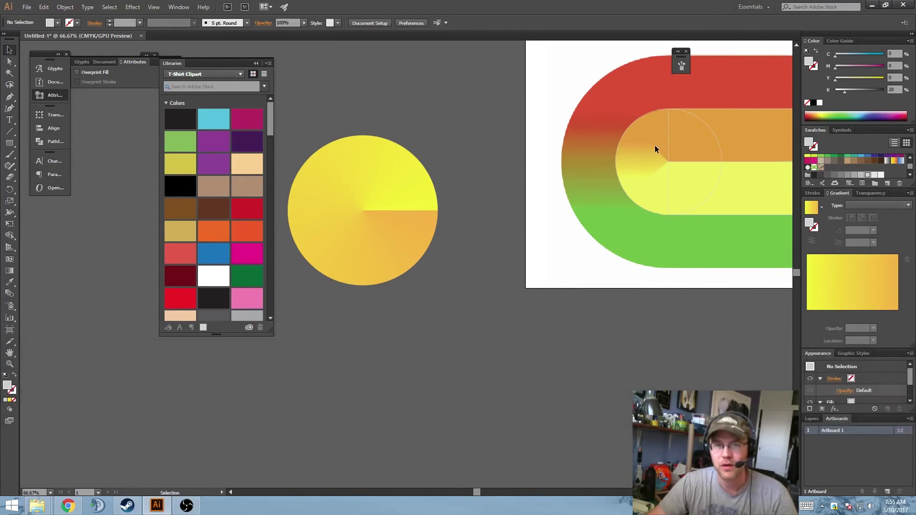
{"action": "key", "text": "space"}
{"action": "left_click_drag", "start_coordinate": [468, 259], "coordinate": [556, 250]}
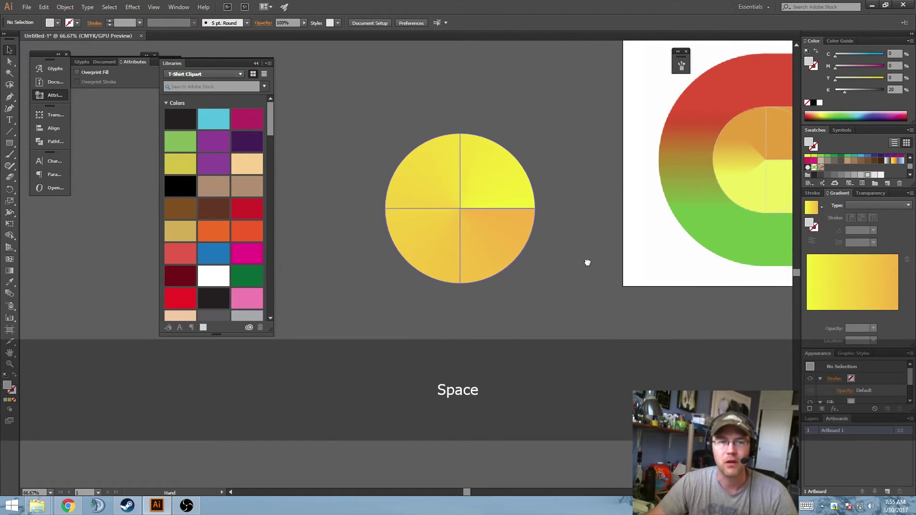
{"action": "left_click_drag", "start_coordinate": [588, 263], "coordinate": [434, 271]}
{"action": "left_click_drag", "start_coordinate": [353, 221], "coordinate": [669, 213]}
{"action": "left_click_drag", "start_coordinate": [632, 194], "coordinate": [601, 231]}
{"action": "scroll", "coordinate": [602, 206], "scroll_direction": "up", "scroll_amount": 1}
{"action": "left_click", "coordinate": [602, 206]}
{"action": "left_click_drag", "start_coordinate": [576, 184], "coordinate": [561, 159]}
{"action": "left_click_drag", "start_coordinate": [573, 350], "coordinate": [544, 262]}
Delete the old inner circle at the stripes' rounded end in outline view.
{"action": "key", "text": "ctrl+y"}
{"action": "scroll", "coordinate": [523, 249], "scroll_direction": "up", "scroll_amount": 2}
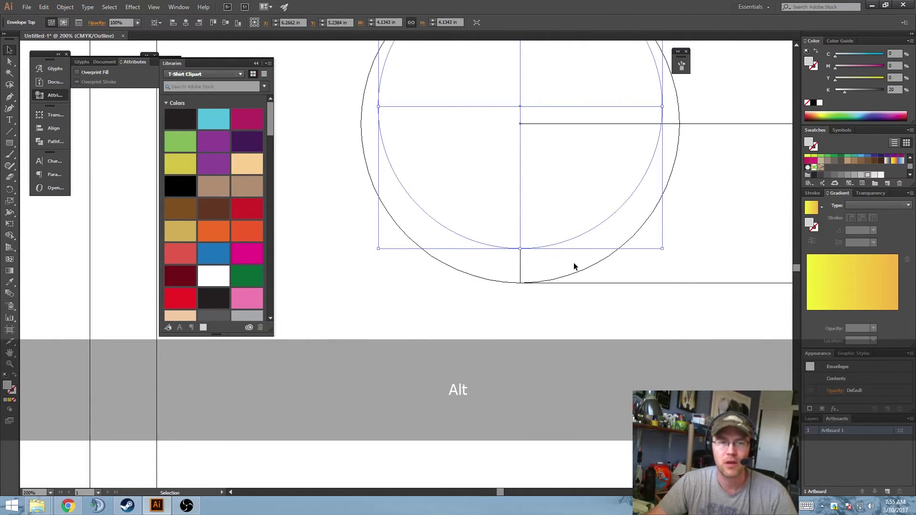
{"action": "key", "text": "Delete"}
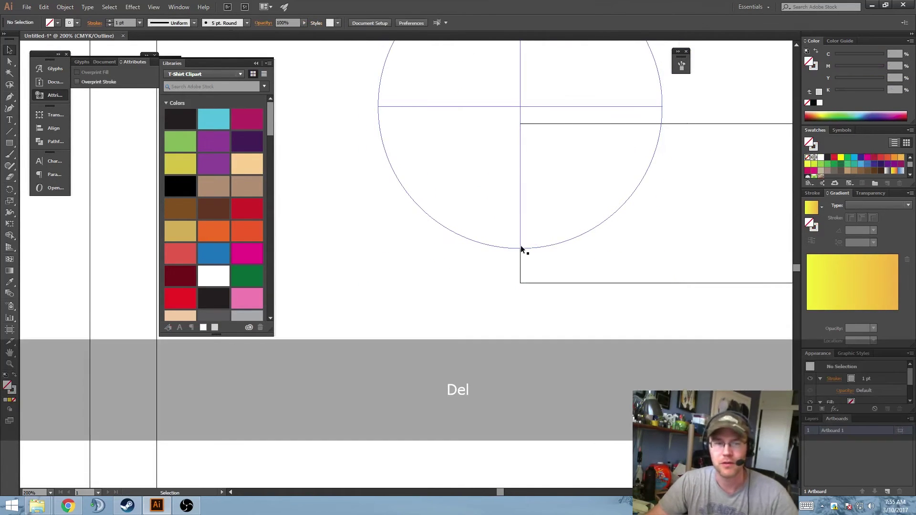
Enlarge the gradient circle to about 4.63 in across so it meets the edges of the two inner stripes.
{"action": "left_click_drag", "start_coordinate": [521, 248], "coordinate": [521, 283]}
{"action": "left_click_drag", "start_coordinate": [589, 262], "coordinate": [484, 325]}
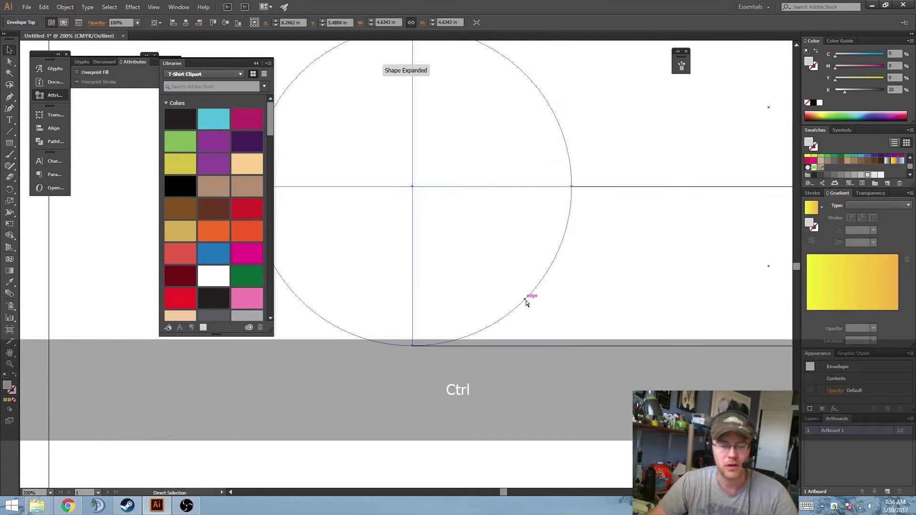
{"action": "key", "text": "ctrl+y"}
{"action": "left_click_drag", "start_coordinate": [552, 240], "coordinate": [488, 242]}
{"action": "scroll", "coordinate": [502, 251], "scroll_direction": "down", "scroll_amount": 2}
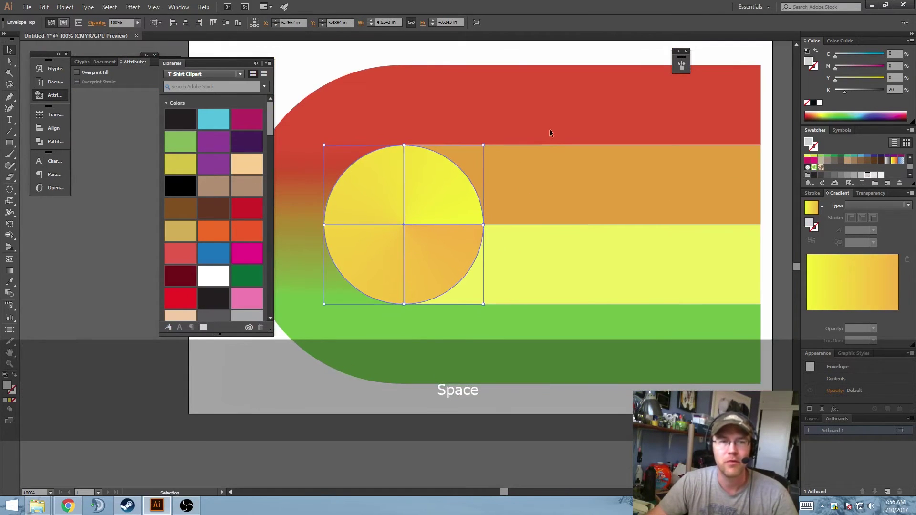
Remove the stroke from the upper inner stripe and fill it with the yellow swatch.
{"action": "left_click", "coordinate": [552, 145]}
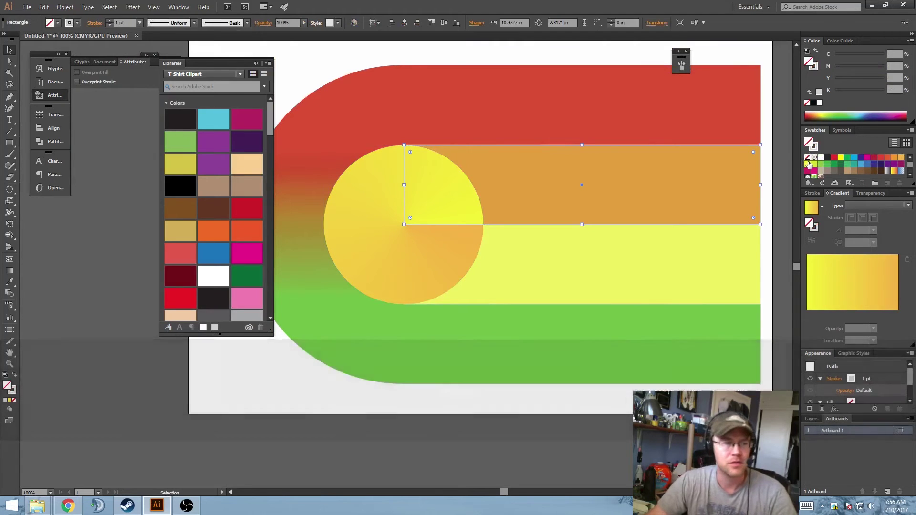
{"action": "key", "text": "x"}
{"action": "key", "text": "slash"}
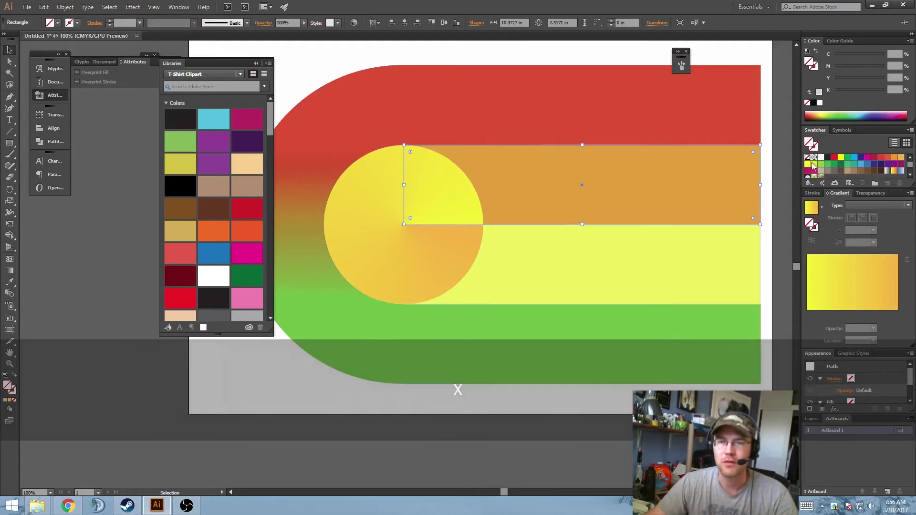
{"action": "left_click", "coordinate": [814, 165]}
{"action": "left_click", "coordinate": [808, 164]}
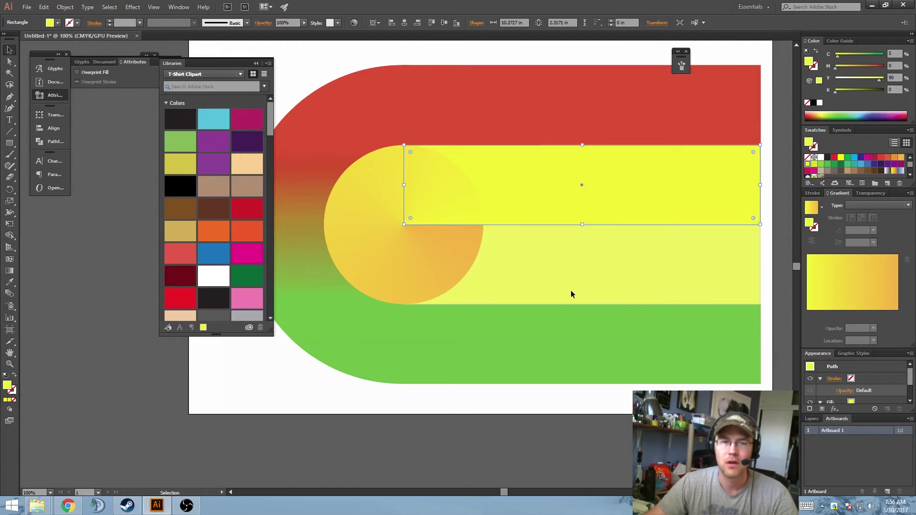
Swap the lower inner stripe's stroke to a fill and apply the light orange swatch.
{"action": "left_click", "coordinate": [571, 304]}
{"action": "key", "text": "shift+x"}
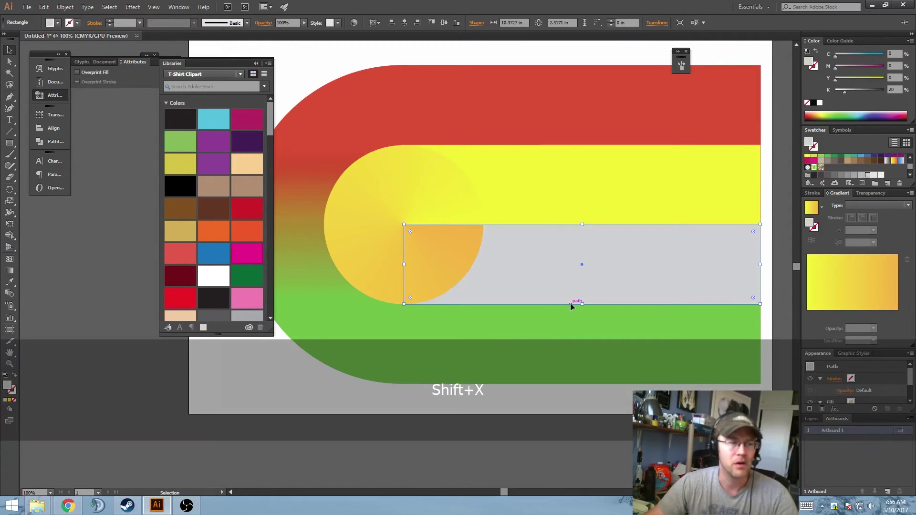
{"action": "scroll", "coordinate": [894, 162], "scroll_direction": "up", "scroll_amount": 1}
{"action": "left_click", "coordinate": [900, 158]}
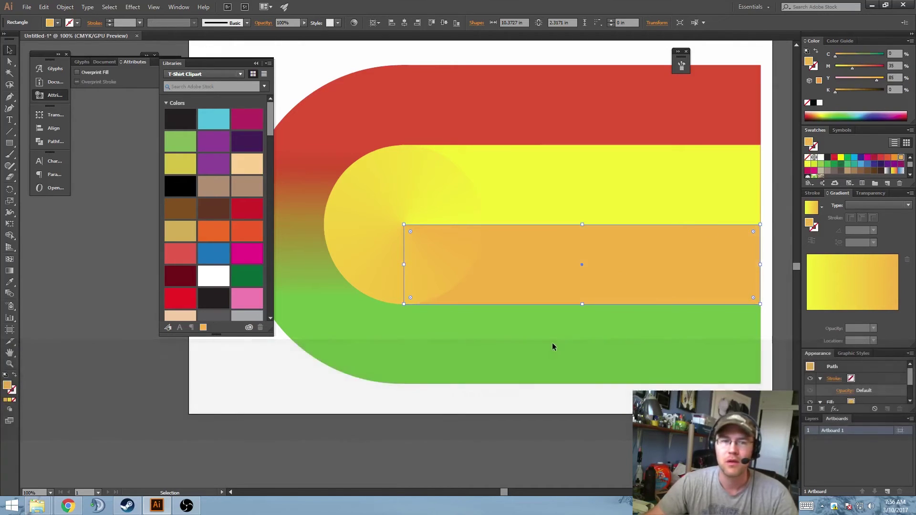
Examine up close how the gradient circle blends into the yellow and orange stripes.
{"action": "left_click", "coordinate": [551, 344]}
{"action": "key", "text": "space"}
{"action": "left_click_drag", "start_coordinate": [569, 348], "coordinate": [612, 328]}
{"action": "key", "text": "space"}
{"action": "left_click_drag", "start_coordinate": [457, 269], "coordinate": [419, 357]}
{"action": "scroll", "coordinate": [422, 333], "scroll_direction": "up", "scroll_amount": 2}
{"action": "key", "text": "space"}
{"action": "scroll", "coordinate": [431, 330], "scroll_direction": "up", "scroll_amount": 1}
{"action": "key", "text": "space"}
{"action": "left_click_drag", "start_coordinate": [573, 262], "coordinate": [592, 218]}
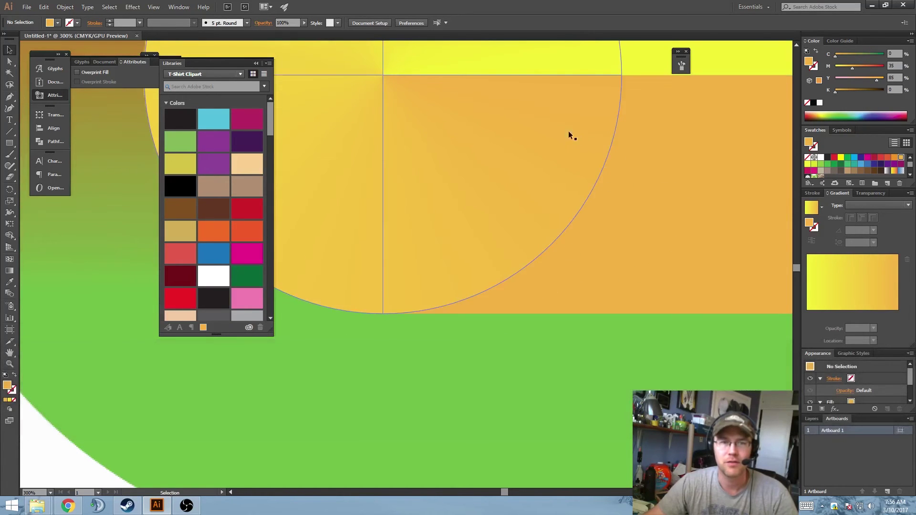
{"action": "scroll", "coordinate": [712, 229], "scroll_direction": "down", "scroll_amount": 2}
{"action": "left_click_drag", "start_coordinate": [607, 358], "coordinate": [571, 336]}
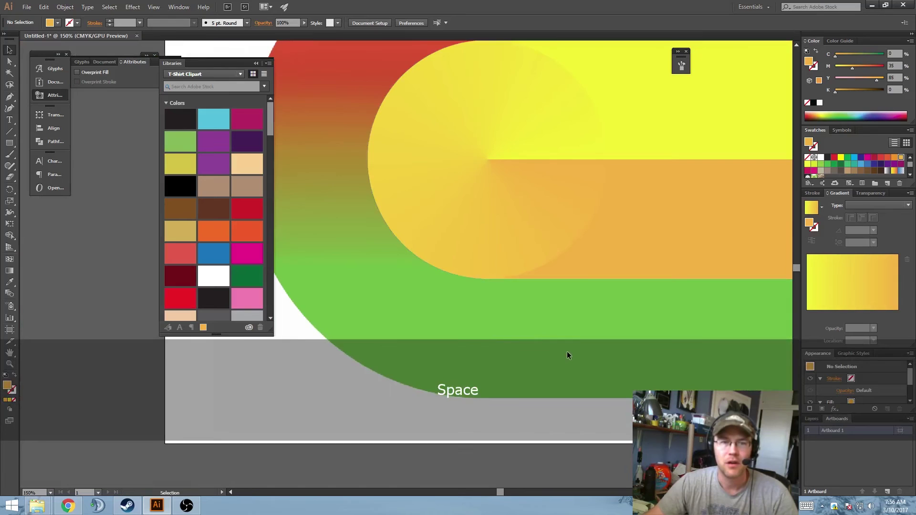
{"action": "left_click_drag", "start_coordinate": [526, 308], "coordinate": [560, 348]}
{"action": "scroll", "coordinate": [544, 331], "scroll_direction": "down", "scroll_amount": 1}
{"action": "left_click_drag", "start_coordinate": [507, 323], "coordinate": [493, 322]}
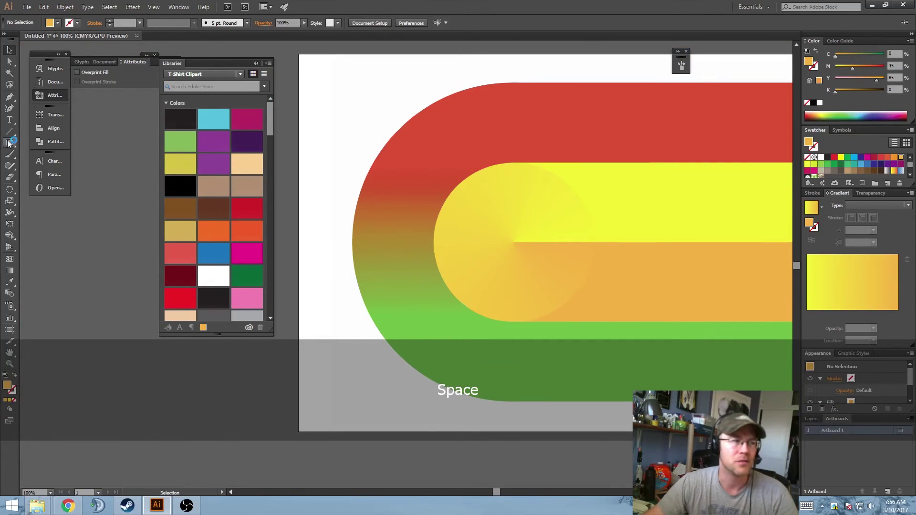
Draw a zero-width ellipse about 4.61 in tall outward from the gradient circle's centre and check it in outline view.
{"action": "left_click_drag", "start_coordinate": [10, 143], "coordinate": [53, 165]}
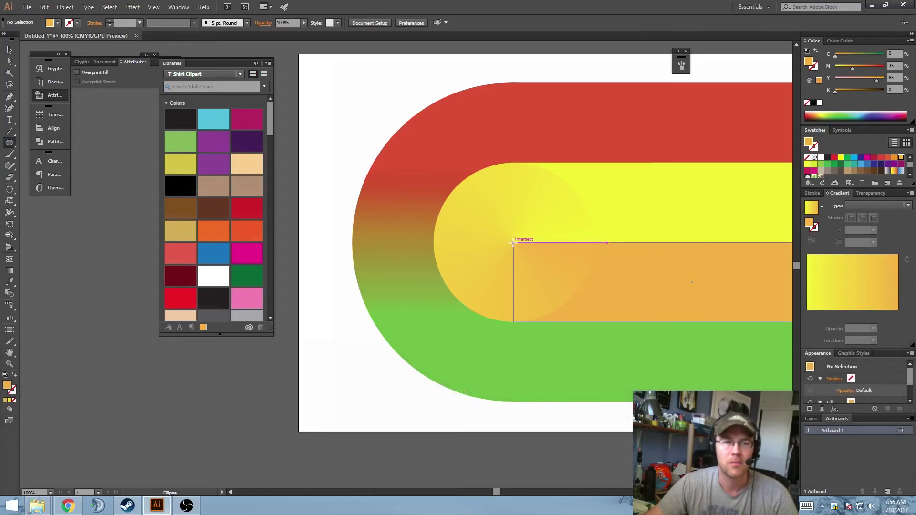
{"action": "left_click_drag", "start_coordinate": [513, 243], "coordinate": [512, 322]}
{"action": "left_click_drag", "start_coordinate": [532, 270], "coordinate": [529, 276]}
{"action": "key", "text": "ctrl+y"}
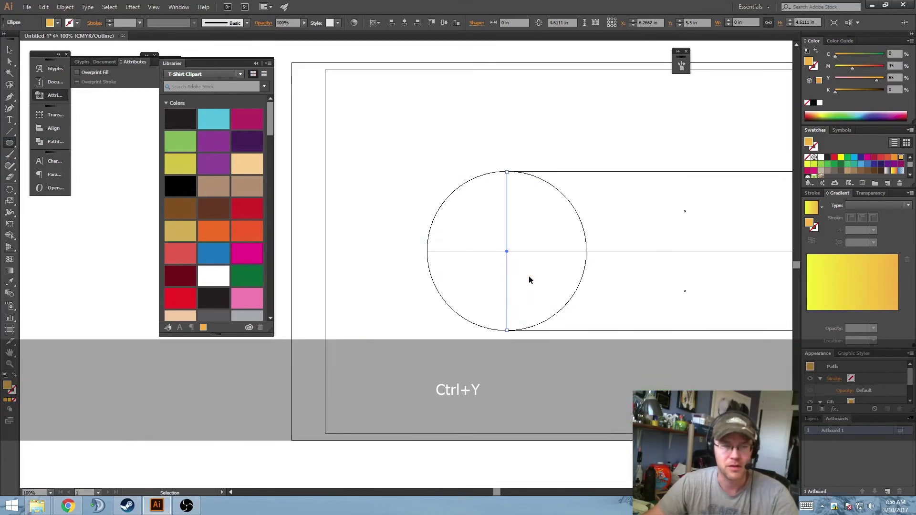
{"action": "scroll", "coordinate": [543, 256], "scroll_direction": "up", "scroll_amount": 3}
{"action": "key", "text": "ctrl+y"}
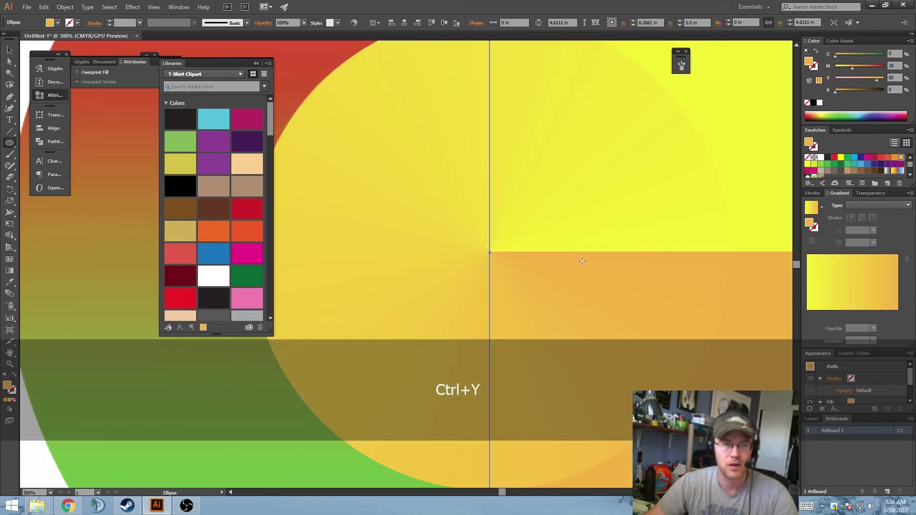
{"action": "key", "text": "v"}
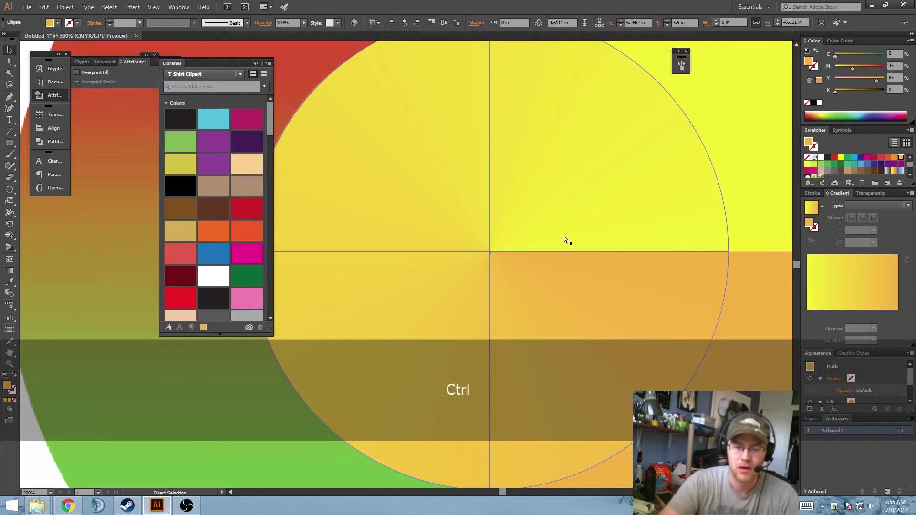
Try pulling the gradient circle away from the stripes to check it in outline view, and undo the move.
{"action": "key", "text": "ctrl+shift+bracketright"}
{"action": "scroll", "coordinate": [564, 225], "scroll_direction": "down", "scroll_amount": 3}
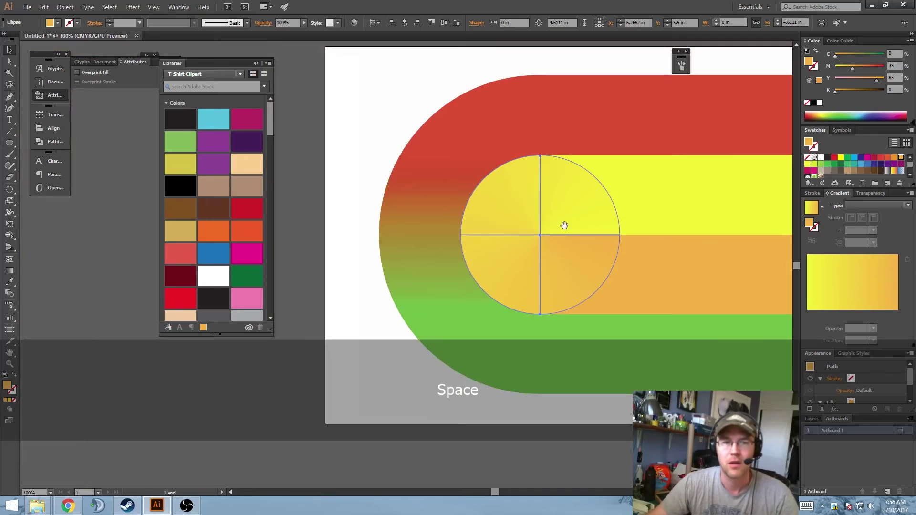
{"action": "left_click_drag", "start_coordinate": [565, 225], "coordinate": [514, 216]}
{"action": "left_click", "coordinate": [526, 313]}
{"action": "left_click_drag", "start_coordinate": [479, 248], "coordinate": [349, 253]}
{"action": "key", "text": "ctrl+y"}
{"action": "key", "text": "ctrl+y"}
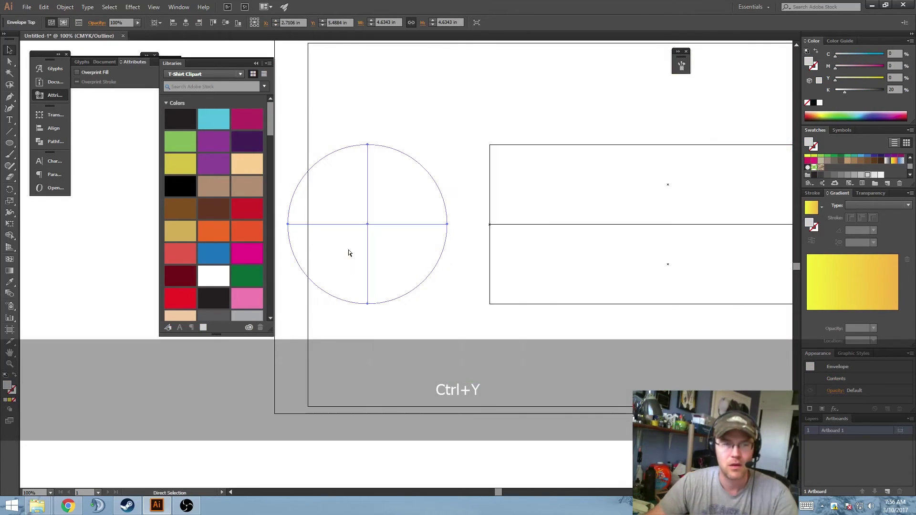
{"action": "key", "text": "ctrl+z"}
{"action": "key", "text": "ctrl+z"}
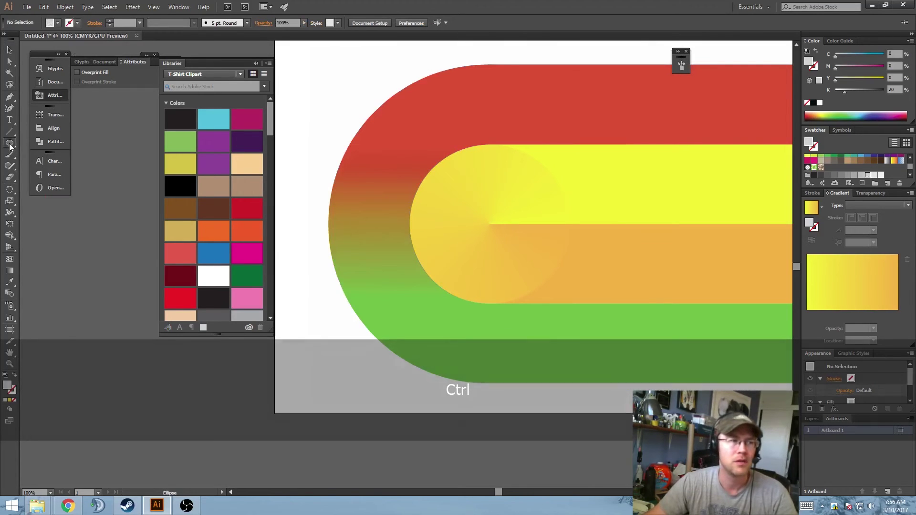
Draw a circle about 4.63 in across beside the gradient circle and fill it with the white-to-black linear gradient.
{"action": "left_click_drag", "start_coordinate": [370, 144], "coordinate": [456, 305]}
{"action": "left_click_drag", "start_coordinate": [471, 273], "coordinate": [487, 292]}
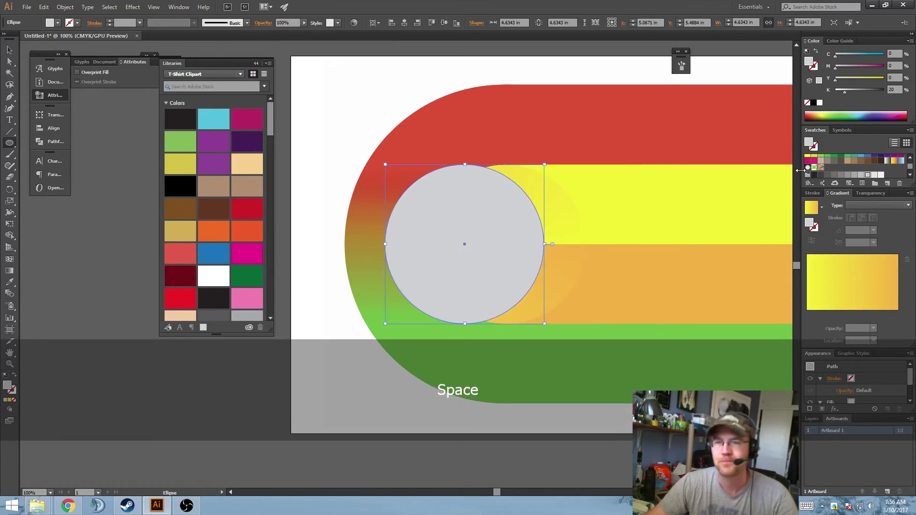
{"action": "left_click", "coordinate": [887, 171]}
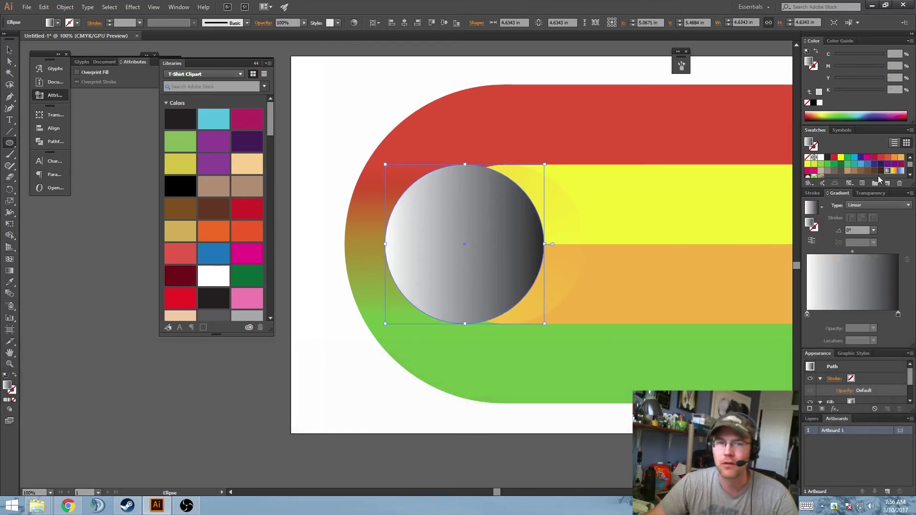
Align the white-to-black circle exactly over the yellow-orange gradient circle and lock the two inner stripes.
{"action": "key", "text": "v"}
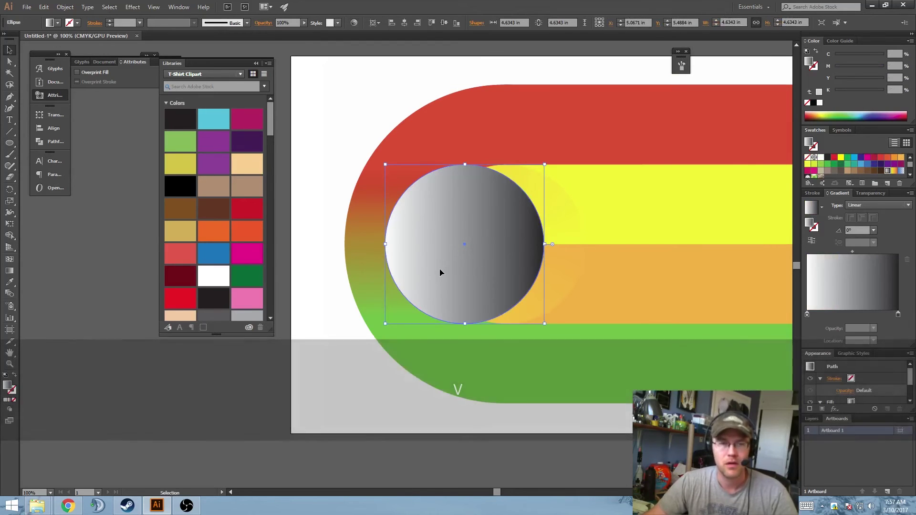
{"action": "left_click_drag", "start_coordinate": [440, 273], "coordinate": [481, 271]}
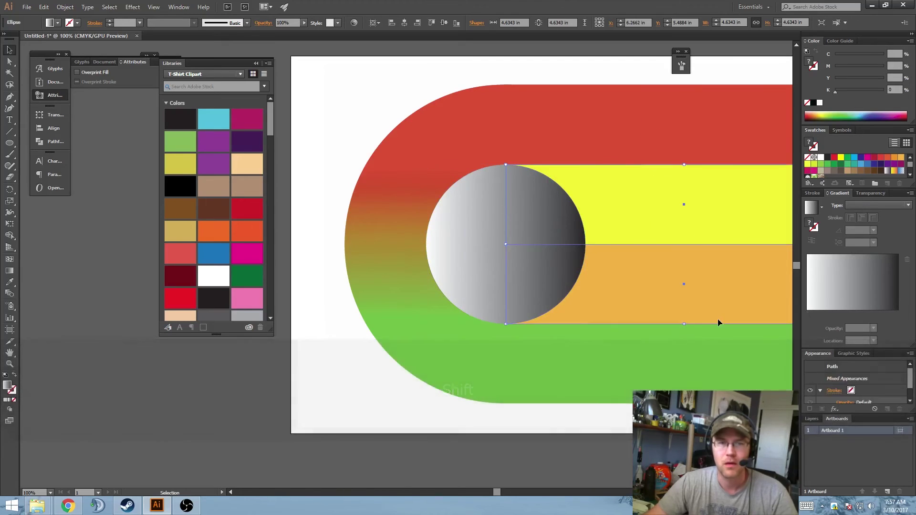
{"action": "key", "text": "ctrl+2"}
Make an opacity mask on the yellow-orange gradient circle from the white-to-black circle on top of it.
{"action": "left_click_drag", "start_coordinate": [505, 256], "coordinate": [585, 274]}
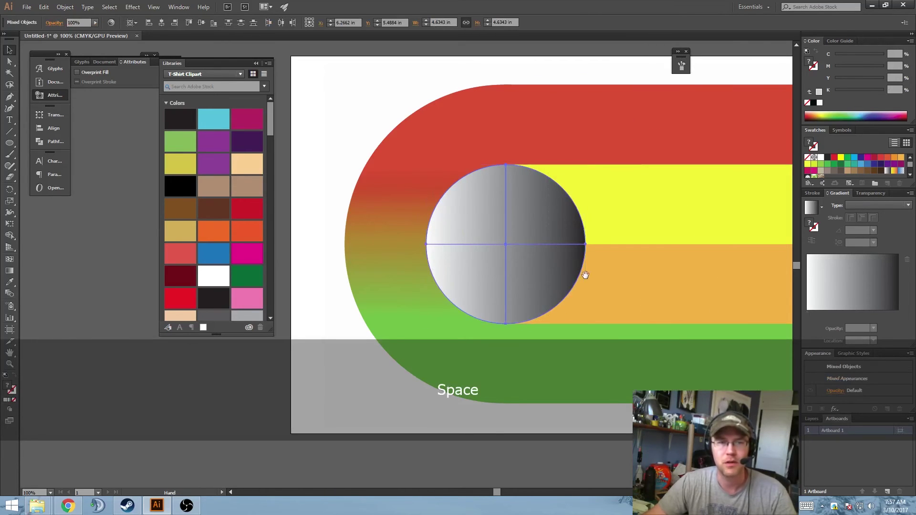
{"action": "mouse_move", "coordinate": [527, 243]}
{"action": "left_mouse_down"}
{"action": "mouse_move", "coordinate": [513, 247]}
{"action": "mouse_move", "coordinate": [527, 240]}
{"action": "left_mouse_up"}
{"action": "scroll", "coordinate": [512, 248], "scroll_direction": "up", "scroll_amount": 2}
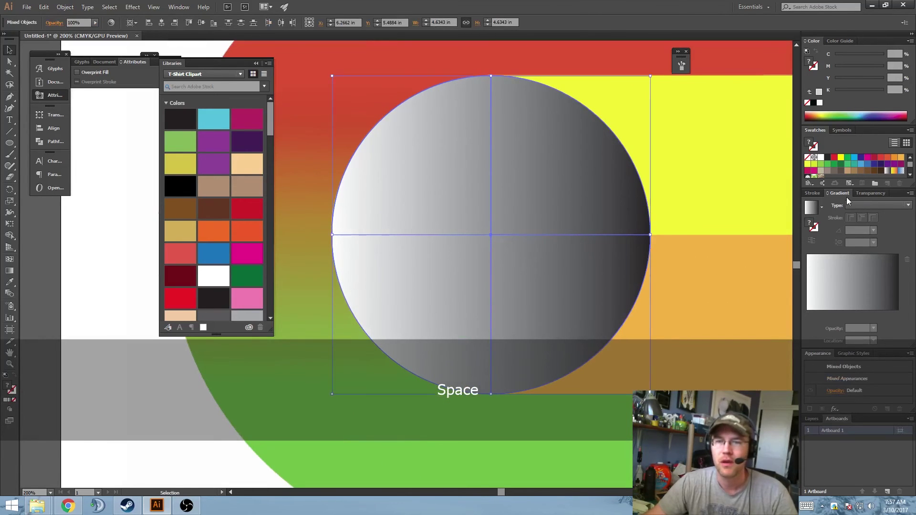
{"action": "left_click", "coordinate": [890, 221]}
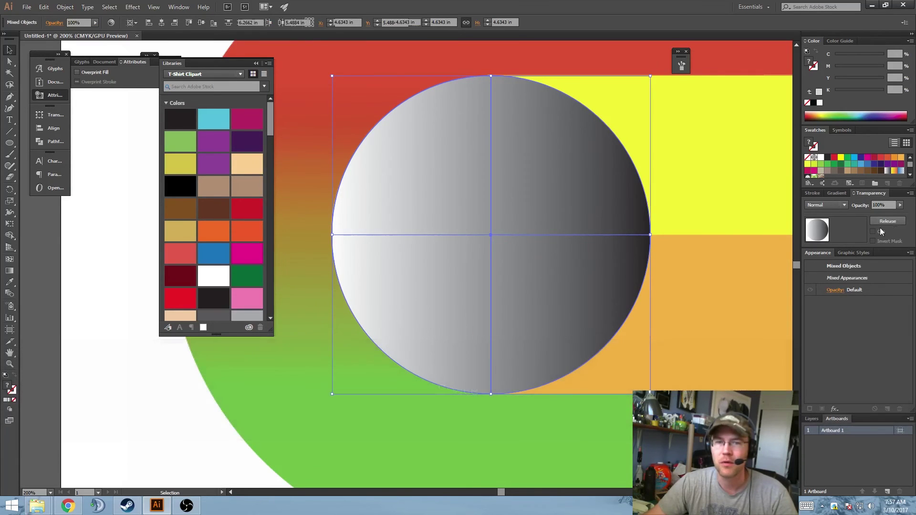
Move the masked circle off the artboard to check how it fades out, and undo the move.
{"action": "left_click", "coordinate": [670, 375]}
{"action": "left_click_drag", "start_coordinate": [670, 375], "coordinate": [656, 377]}
{"action": "scroll", "coordinate": [656, 377], "scroll_direction": "down", "scroll_amount": 3}
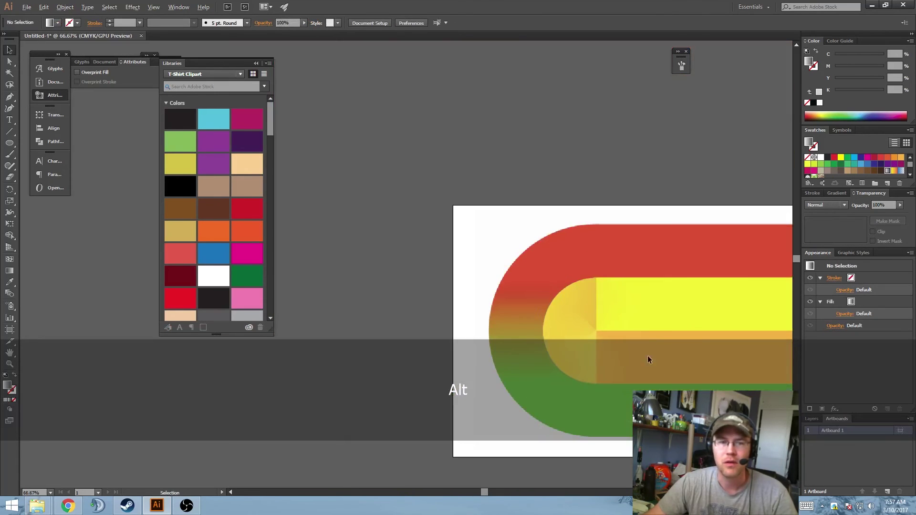
{"action": "left_click_drag", "start_coordinate": [596, 337], "coordinate": [370, 338]}
{"action": "left_click_drag", "start_coordinate": [421, 249], "coordinate": [416, 161]}
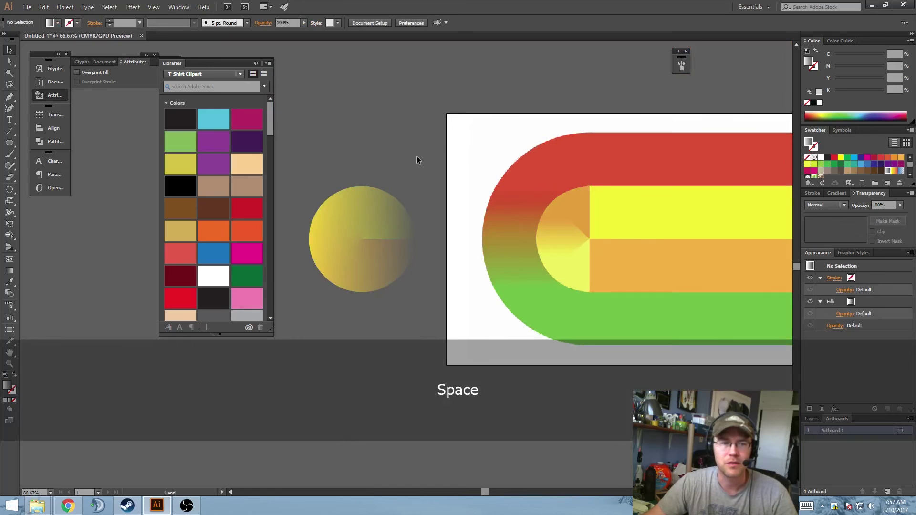
{"action": "key", "text": "ctrl+z"}
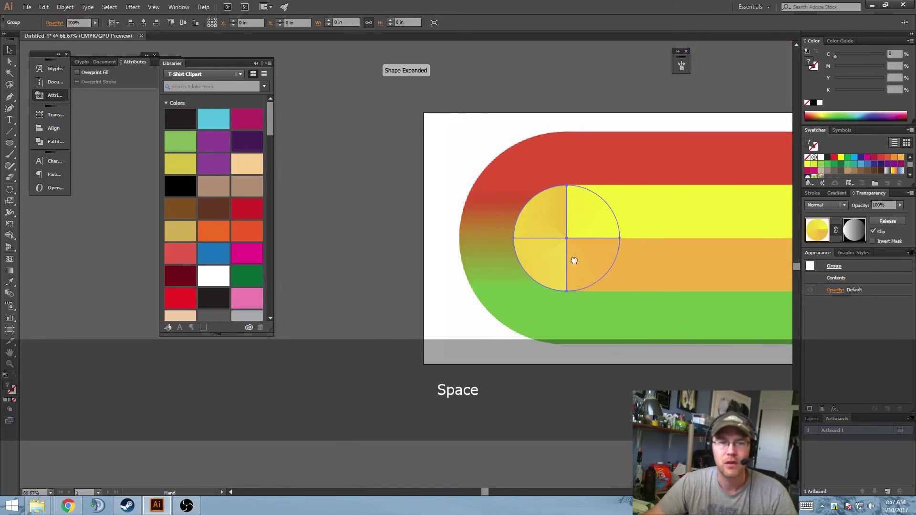
Open the circle's opacity mask for editing and move the start of its linear gradient to the circle's centre.
{"action": "scroll", "coordinate": [539, 241], "scroll_direction": "up", "scroll_amount": 3}
{"action": "left_click_drag", "start_coordinate": [591, 242], "coordinate": [613, 252]}
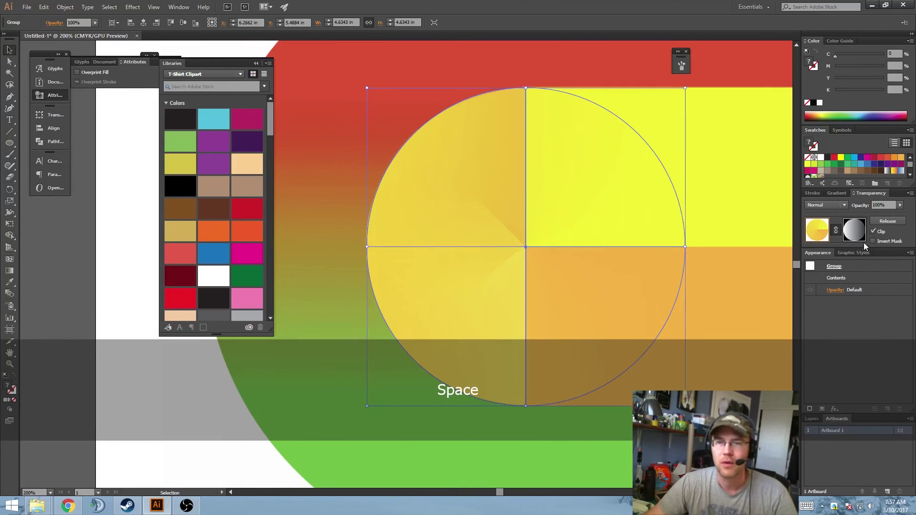
{"action": "left_click", "coordinate": [854, 233]}
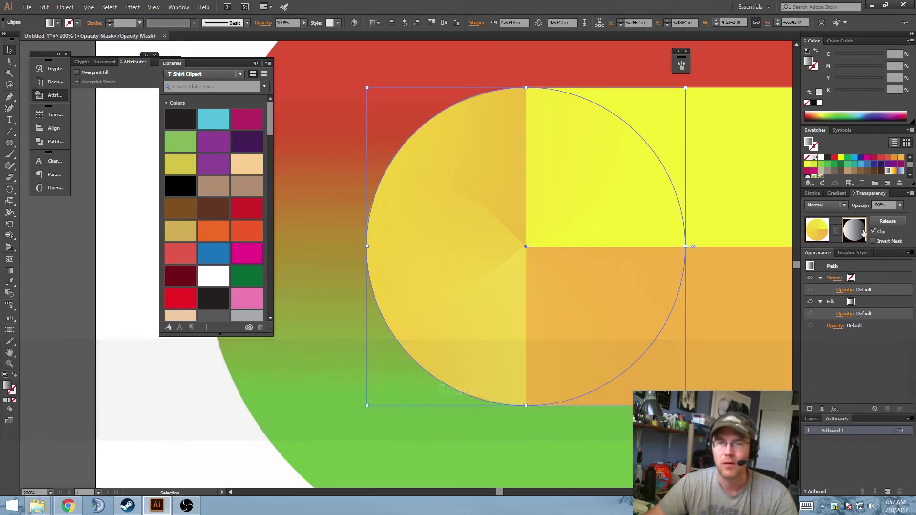
{"action": "key", "text": "g"}
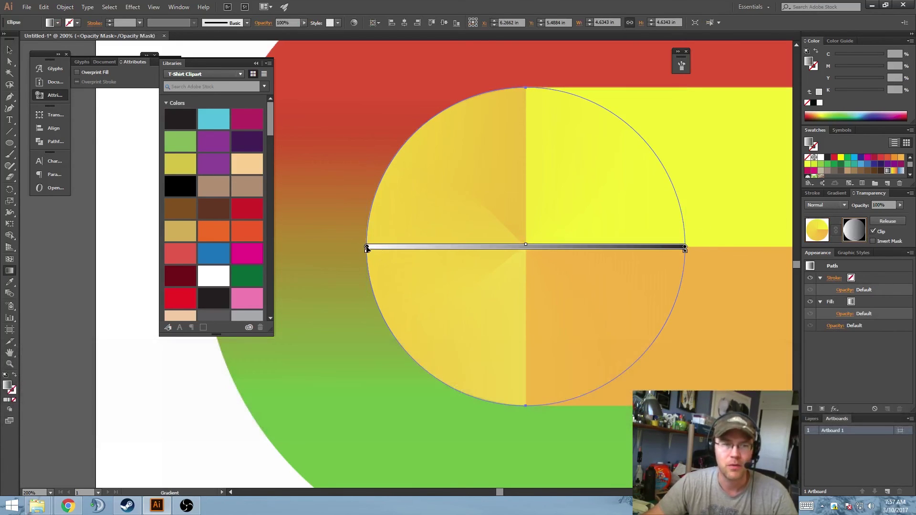
{"action": "left_click_drag", "start_coordinate": [367, 249], "coordinate": [531, 247]}
Shorten the mask gradient so its black end lies just beyond the circle's centre, on the stripe side.
{"action": "key", "text": "space"}
{"action": "left_click_drag", "start_coordinate": [723, 259], "coordinate": [614, 257]}
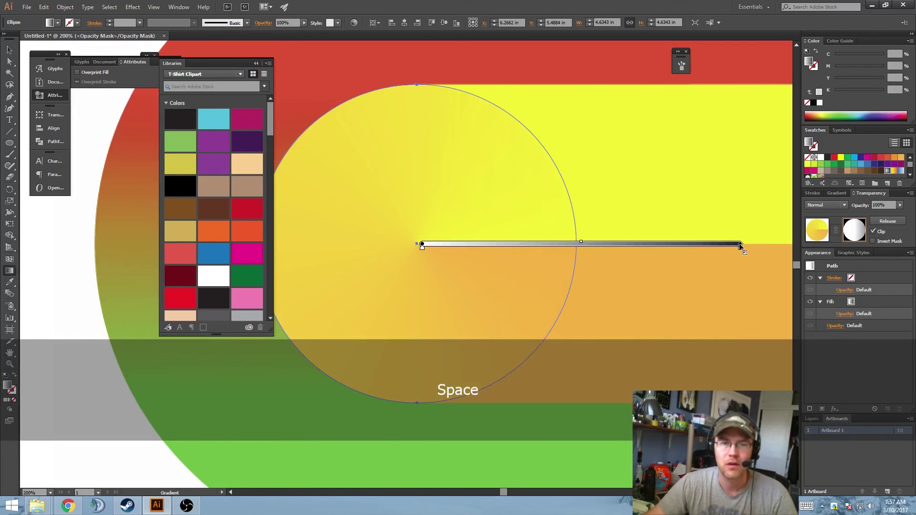
{"action": "left_click_drag", "start_coordinate": [740, 246], "coordinate": [573, 252]}
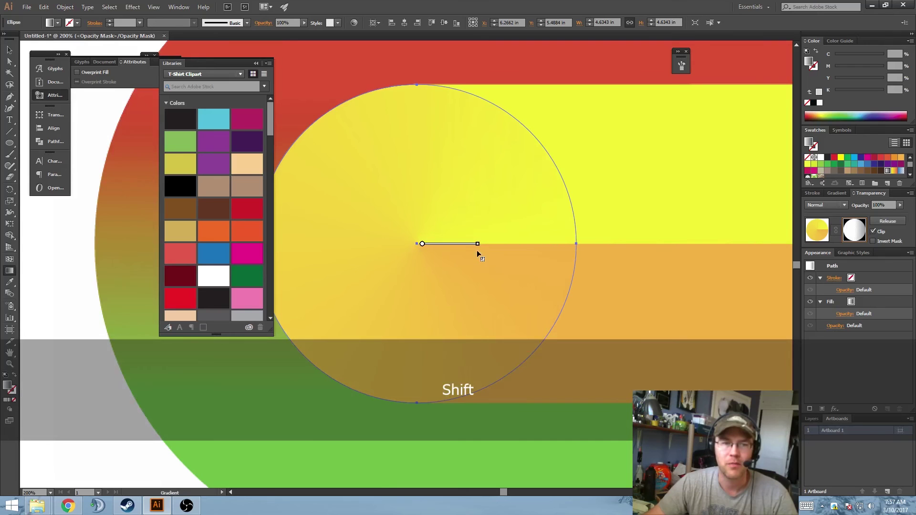
{"action": "left_click_drag", "start_coordinate": [478, 252], "coordinate": [514, 252]}
{"action": "key", "text": "space"}
{"action": "key", "text": "v"}
{"action": "left_click", "coordinate": [673, 262]}
Examine how the masked gradient circle blends into the yellow and orange stripes, up close and on the whole shape.
{"action": "key", "text": "space"}
{"action": "left_click_drag", "start_coordinate": [676, 279], "coordinate": [684, 207]}
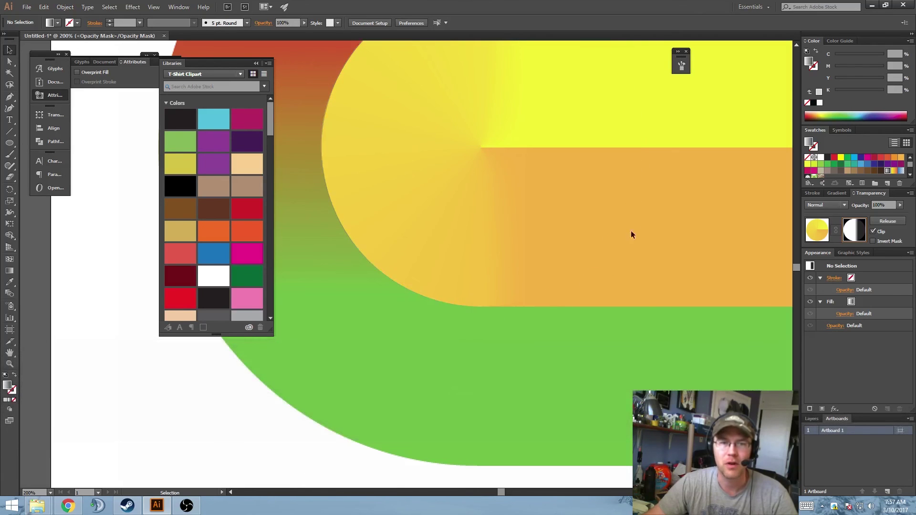
{"action": "key", "text": "space"}
{"action": "left_click_drag", "start_coordinate": [559, 110], "coordinate": [551, 165]}
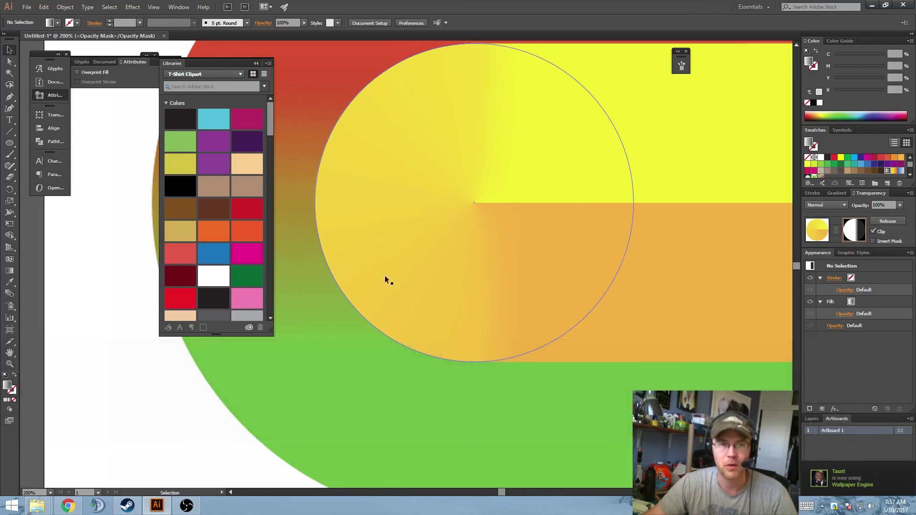
{"action": "key", "text": "space"}
{"action": "left_click_drag", "start_coordinate": [569, 220], "coordinate": [539, 248]}
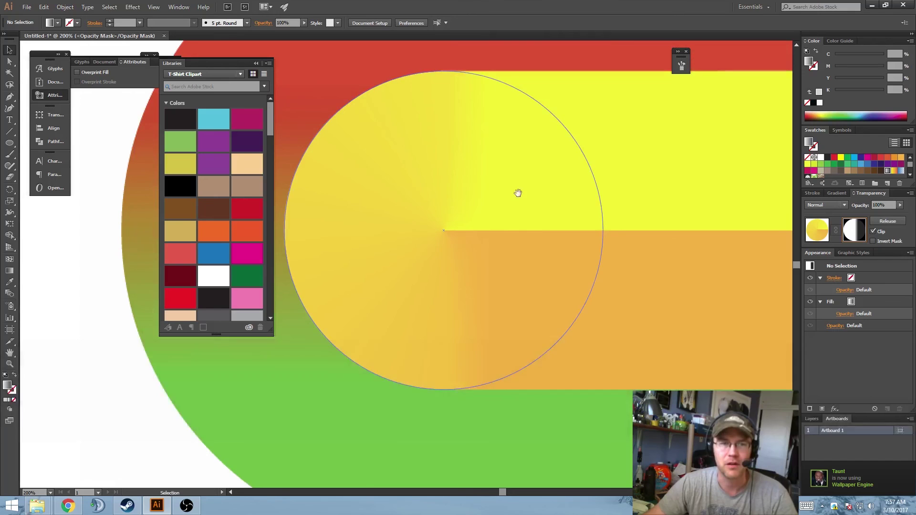
{"action": "key", "text": "space"}
{"action": "left_click_drag", "start_coordinate": [584, 210], "coordinate": [548, 208]}
{"action": "key", "text": "space"}
{"action": "left_click_drag", "start_coordinate": [530, 244], "coordinate": [582, 231]}
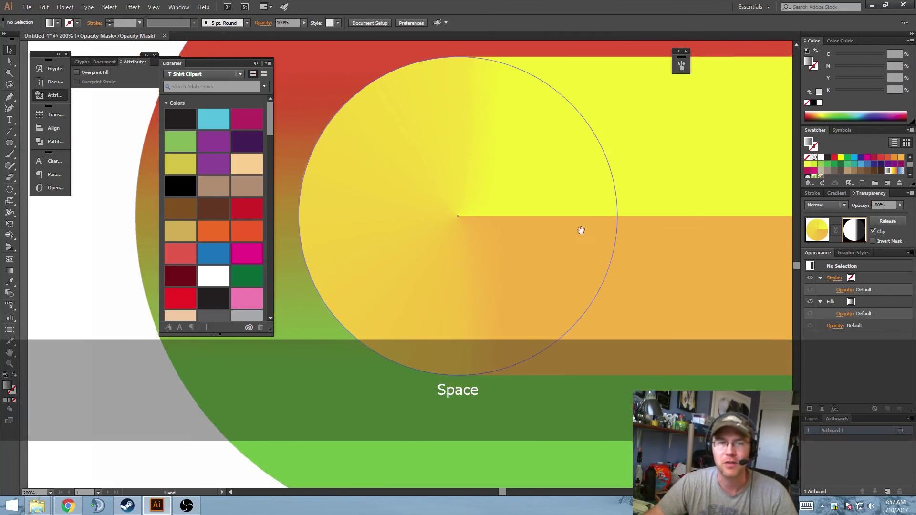
{"action": "scroll", "coordinate": [582, 228], "scroll_direction": "down", "scroll_amount": 3}
{"action": "key", "text": "space"}
{"action": "left_click_drag", "start_coordinate": [647, 267], "coordinate": [600, 273]}
Leave opacity mask editing and unlock all locked objects.
{"action": "key", "text": "ctrl+alt+2"}
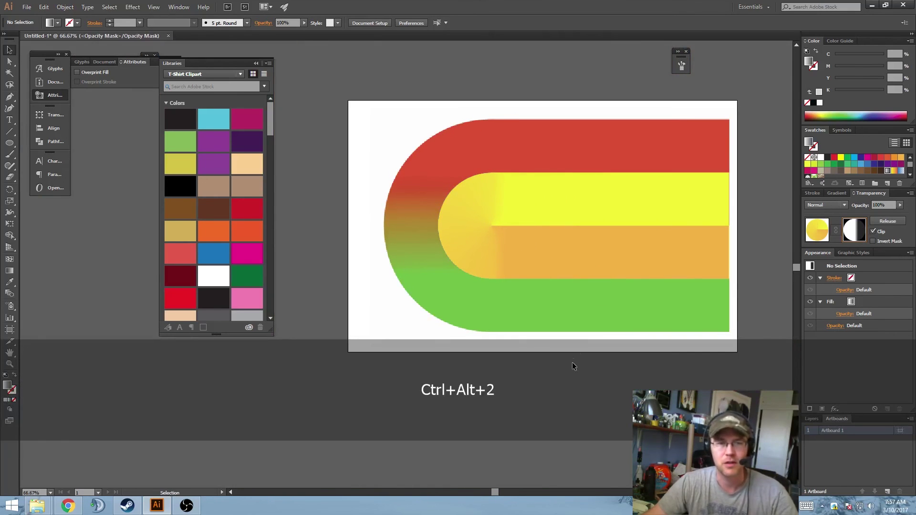
{"action": "left_click_drag", "start_coordinate": [580, 347], "coordinate": [597, 271]}
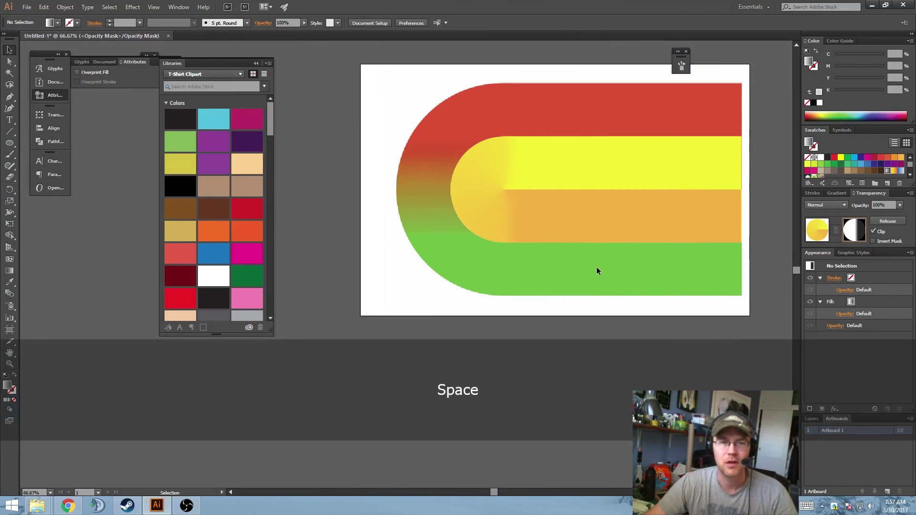
{"action": "left_click", "coordinate": [827, 232]}
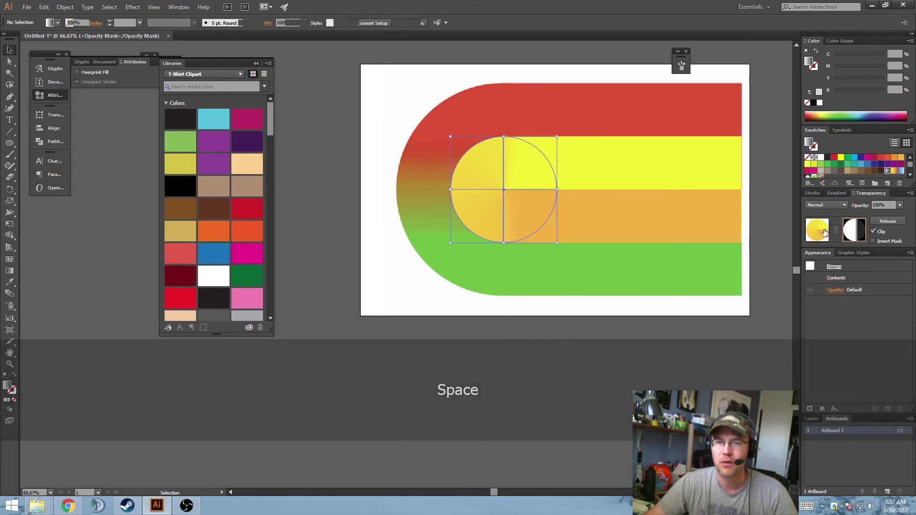
{"action": "left_click", "coordinate": [651, 319]}
{"action": "key", "text": "v"}
{"action": "key", "text": "ctrl+alt+2"}
{"action": "left_click", "coordinate": [637, 336]}
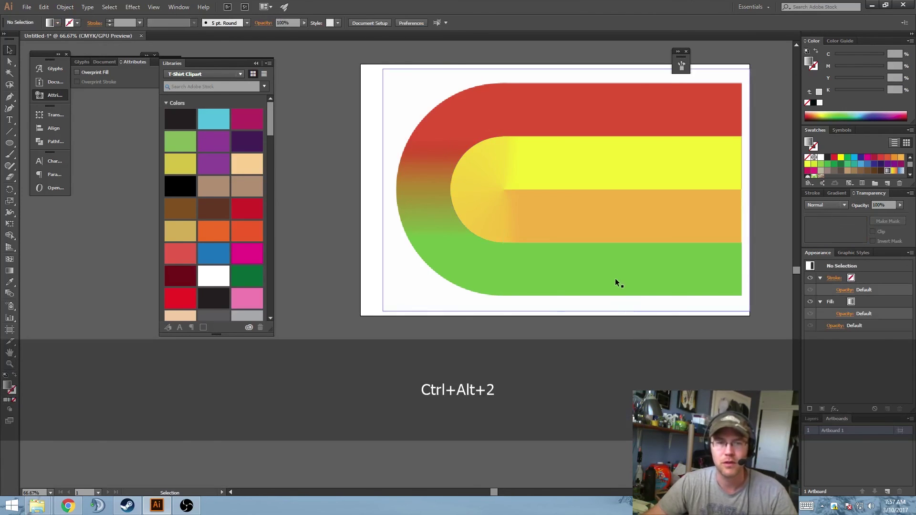
Move the striped reference image mostly off the artboard, leaving the recreated yellow and orange shape clear of it.
{"action": "left_click_drag", "start_coordinate": [599, 286], "coordinate": [693, 294]}
{"action": "left_click_drag", "start_coordinate": [721, 293], "coordinate": [395, 284]}
{"action": "left_click_drag", "start_coordinate": [601, 291], "coordinate": [515, 288]}
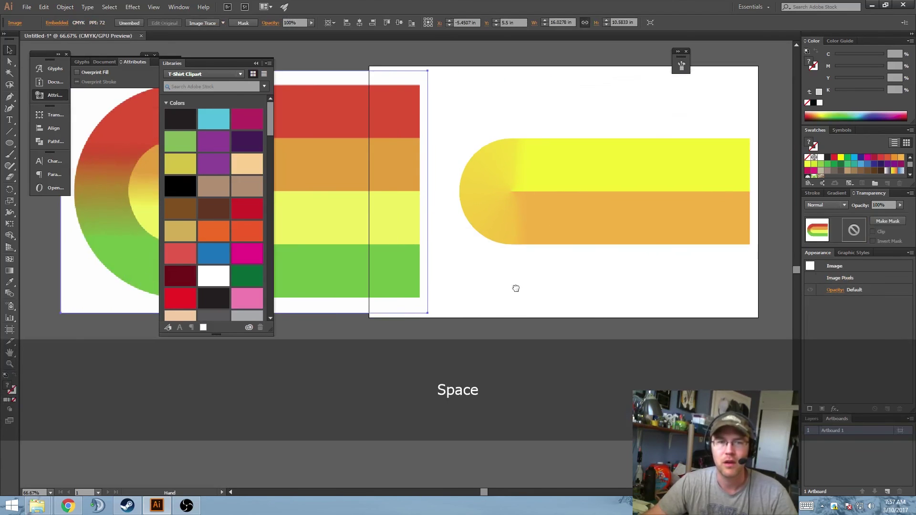
{"action": "left_click", "coordinate": [589, 293]}
{"action": "left_click_drag", "start_coordinate": [591, 294], "coordinate": [519, 313]}
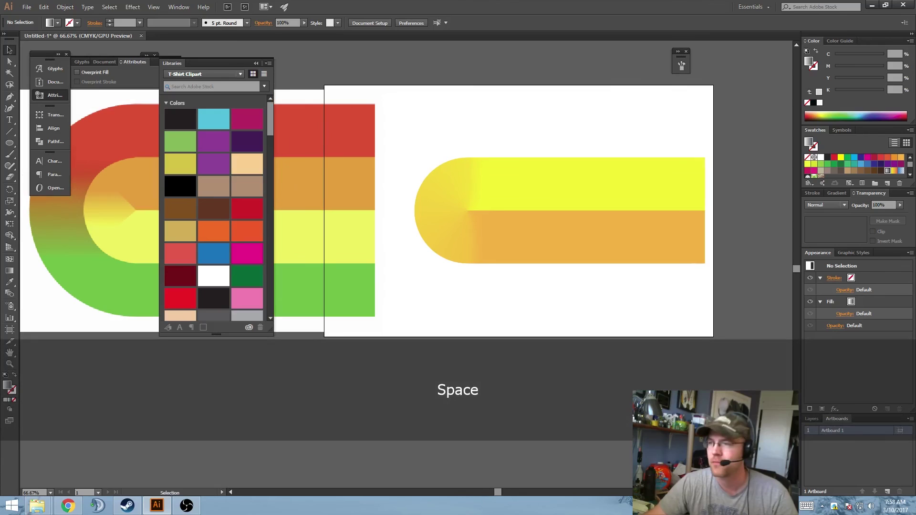